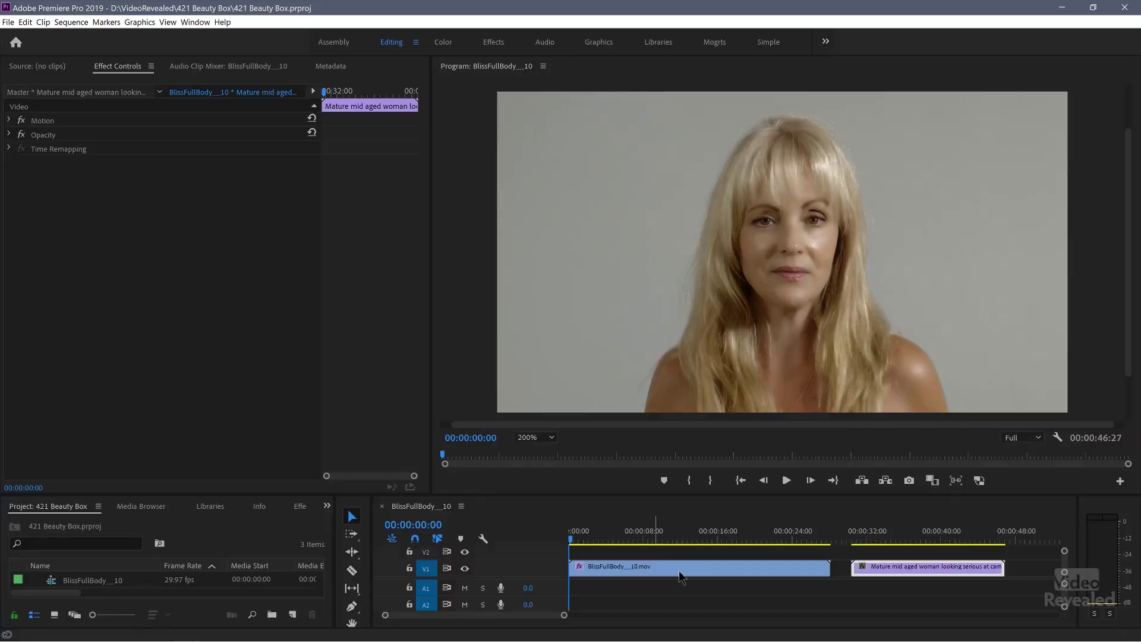
Step: Compare the BlissFullBody__10.mov clip before and after its effects in Comparison View, using frame comparison with a vertical split
left_click(679, 571)
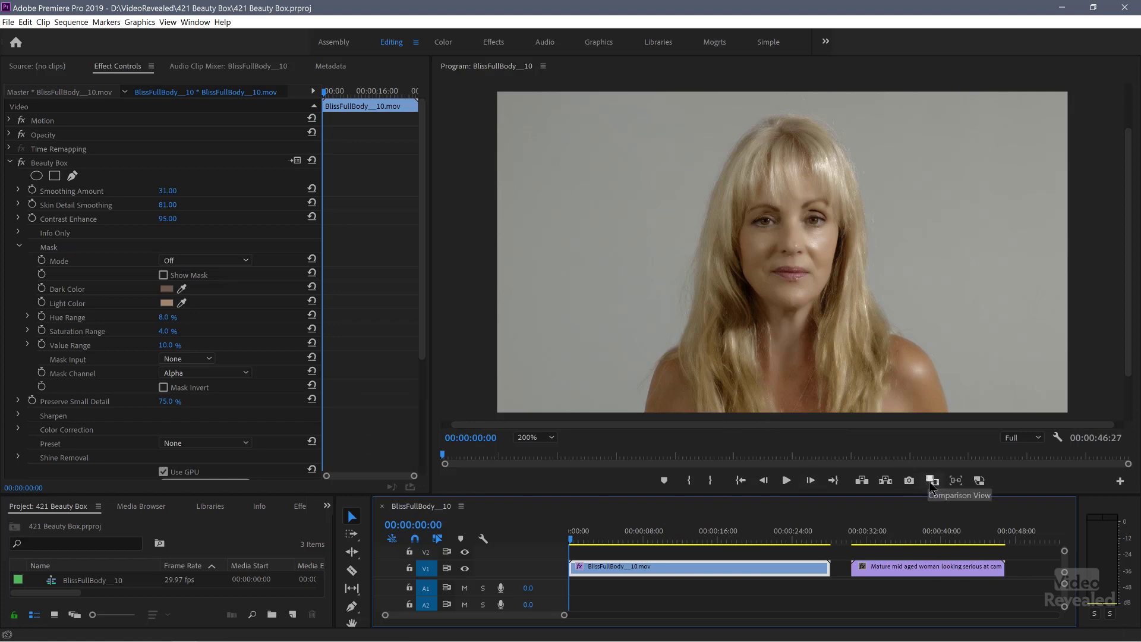
left_click(932, 481)
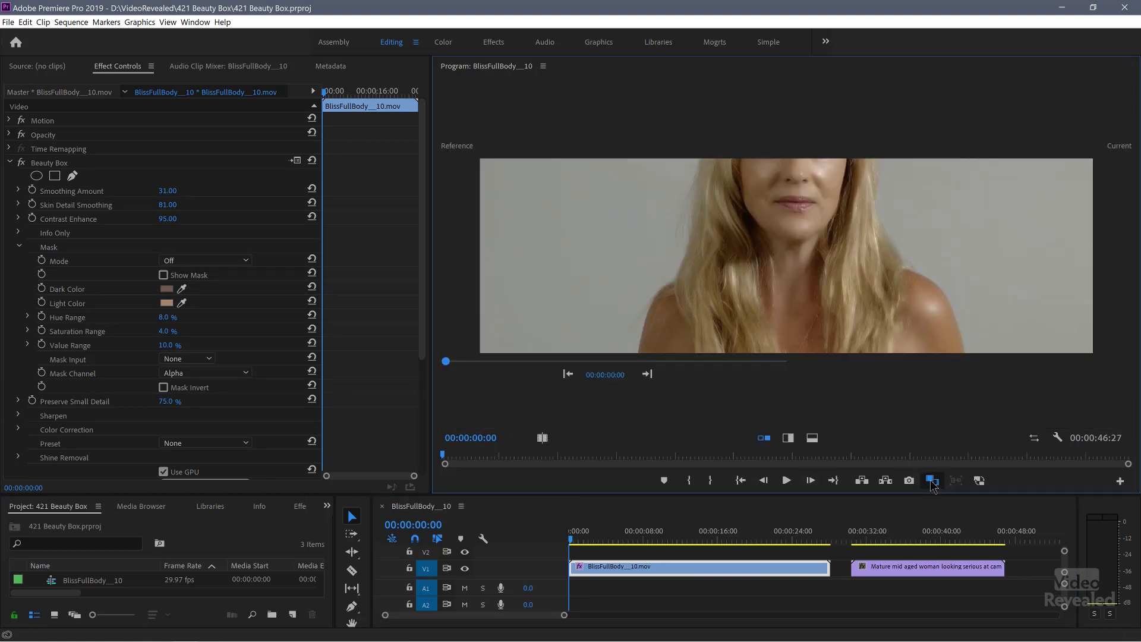
left_click(542, 438)
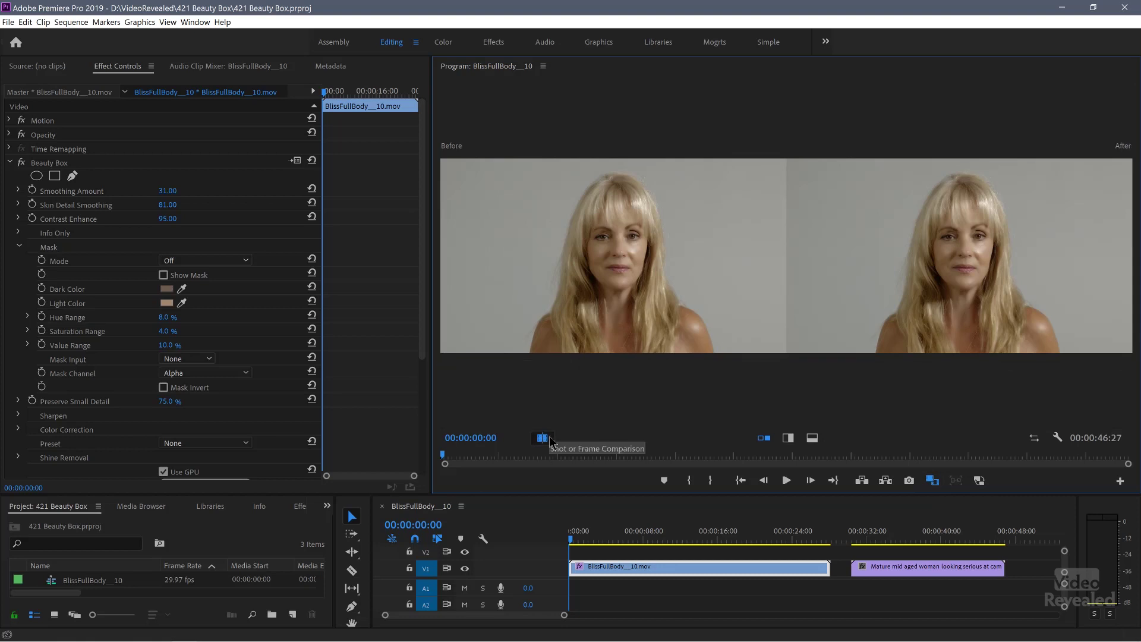
left_click(788, 437)
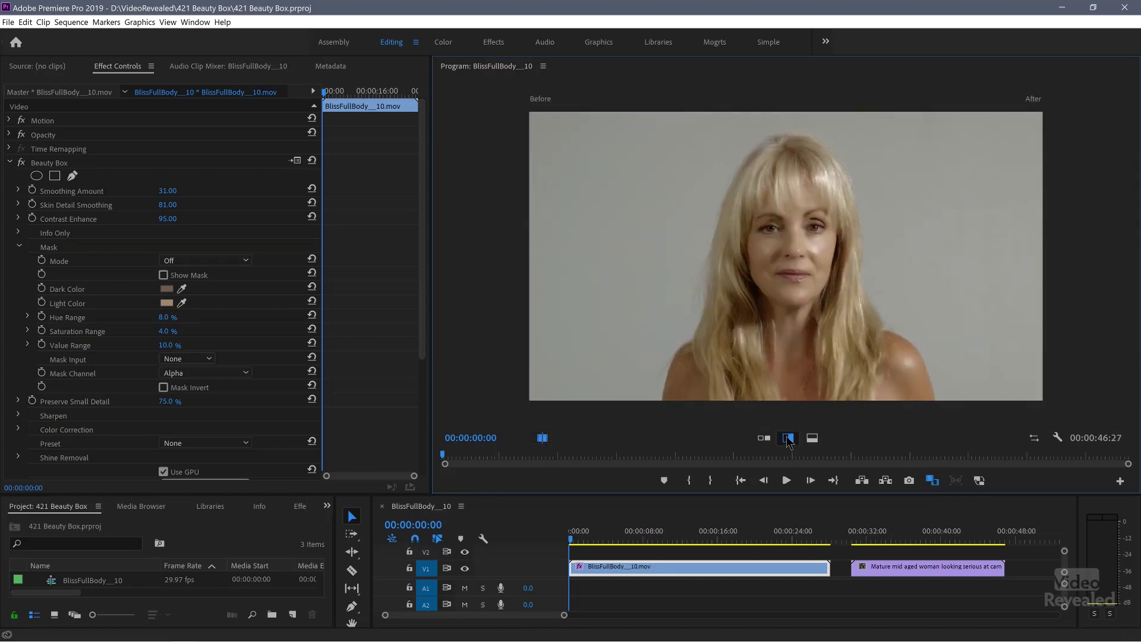
Step: Test the Beauty Box effect off and on while switching the vertical split between reference/current and before/after comparison
left_click(543, 438)
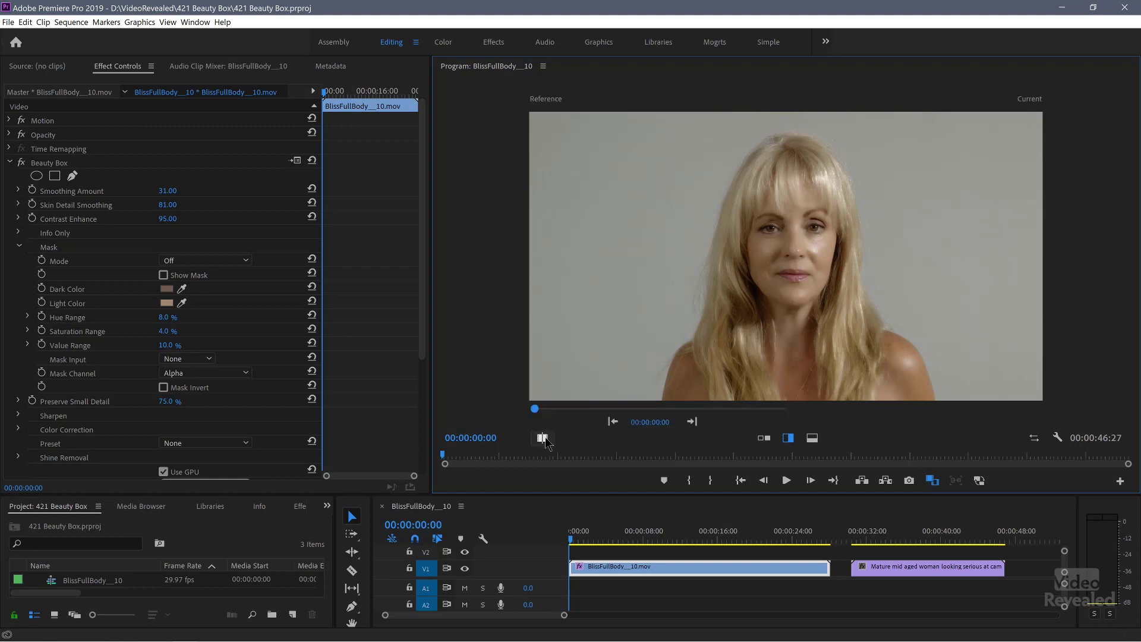
mouse_move(782, 275)
left_mouse_down()
mouse_move(812, 276)
mouse_move(794, 275)
left_mouse_up()
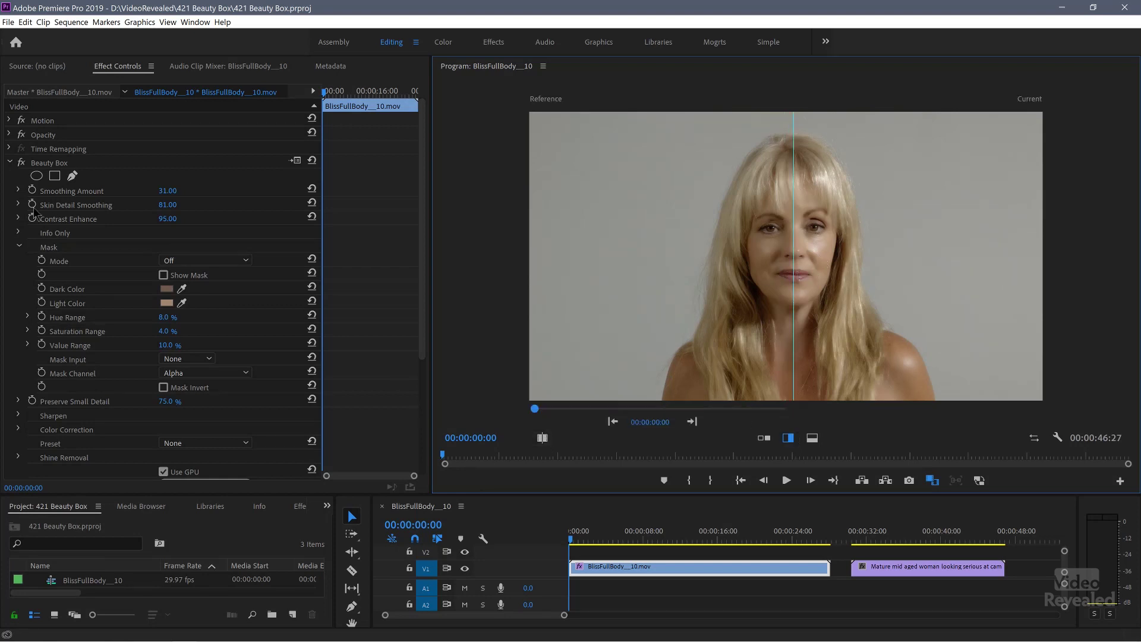
left_click(22, 163)
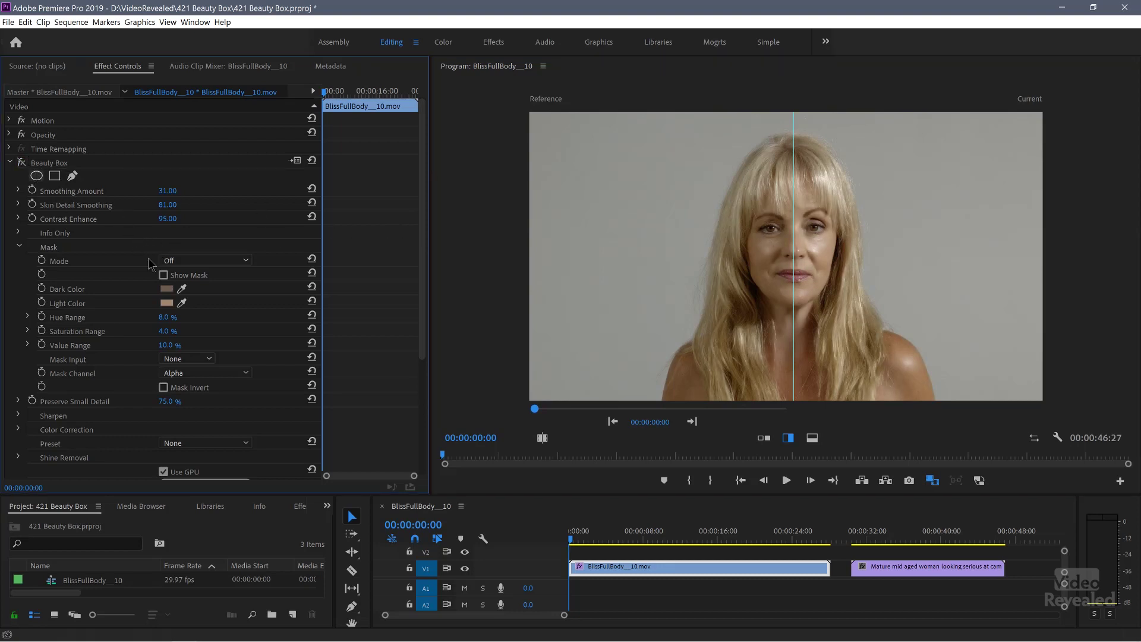
left_click(544, 440)
left_click(22, 163)
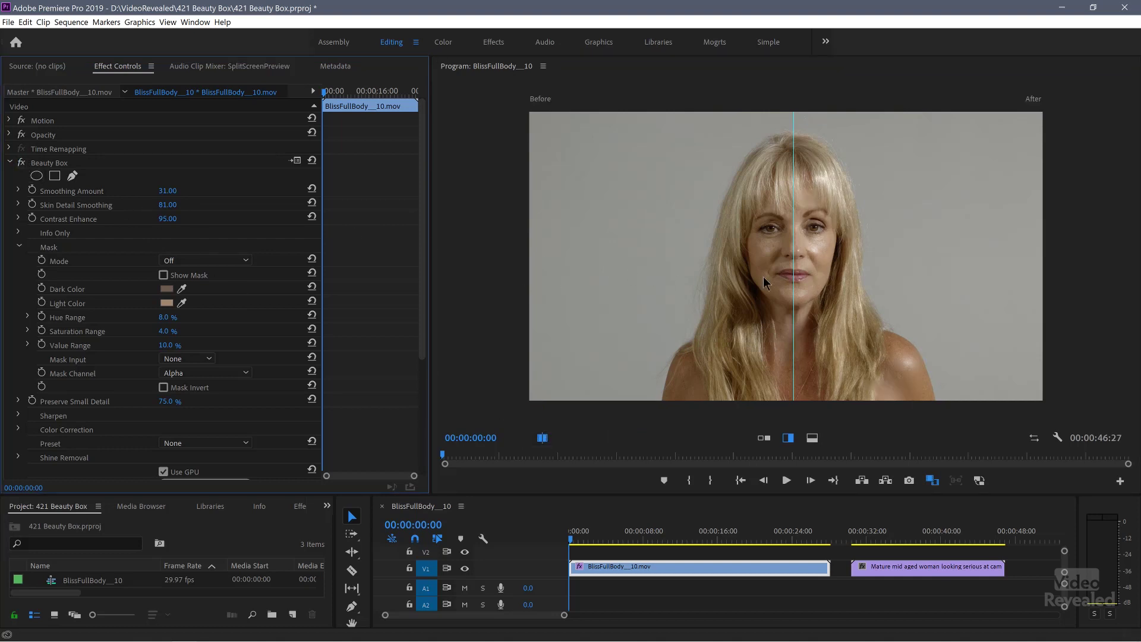
Step: Examine the before/after skin difference by sweeping the vertical split across the woman's face, including in the maximized Program monitor
left_click(795, 276)
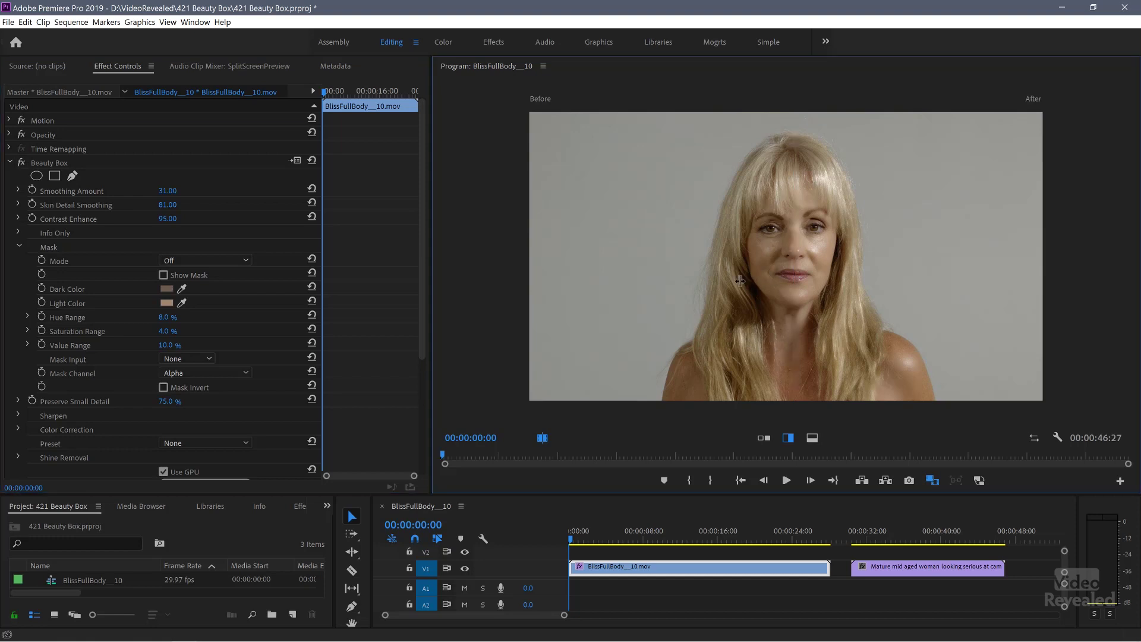
left_click_drag(846, 285, 789, 284)
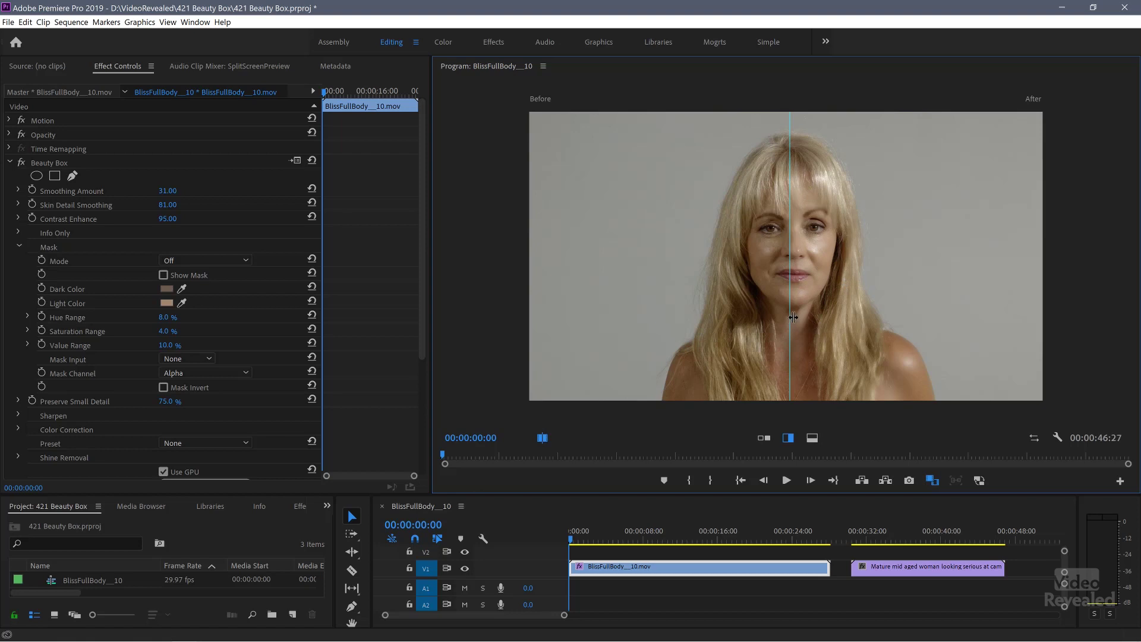
key("grave")
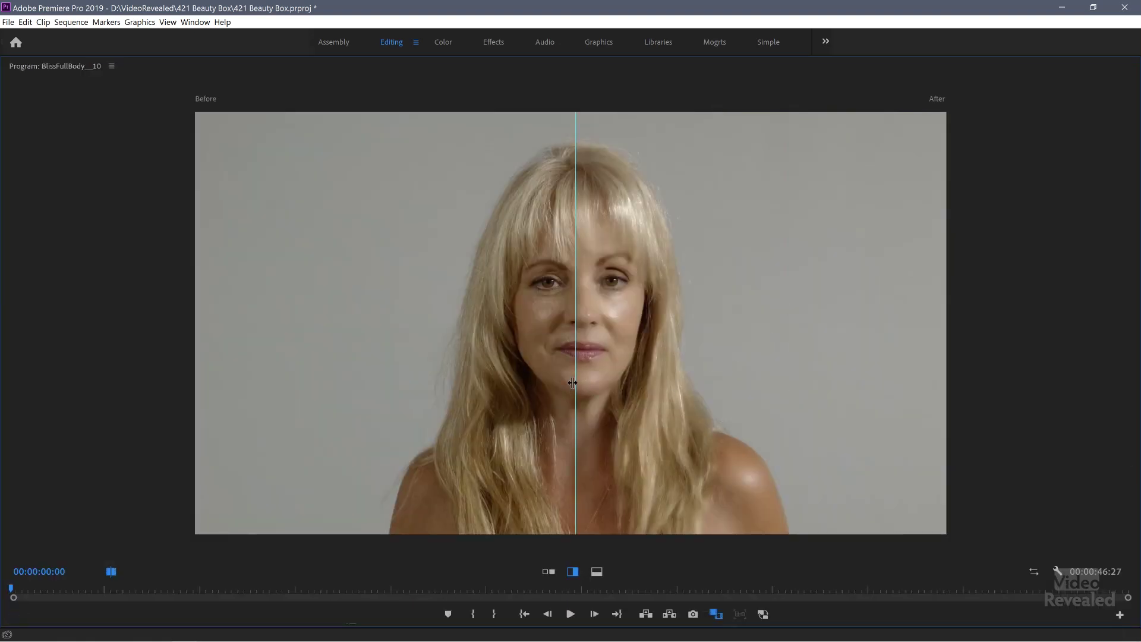
mouse_move(572, 383)
left_mouse_down()
mouse_move(505, 391)
mouse_move(655, 390)
mouse_move(492, 391)
mouse_move(592, 389)
mouse_move(581, 389)
left_mouse_up()
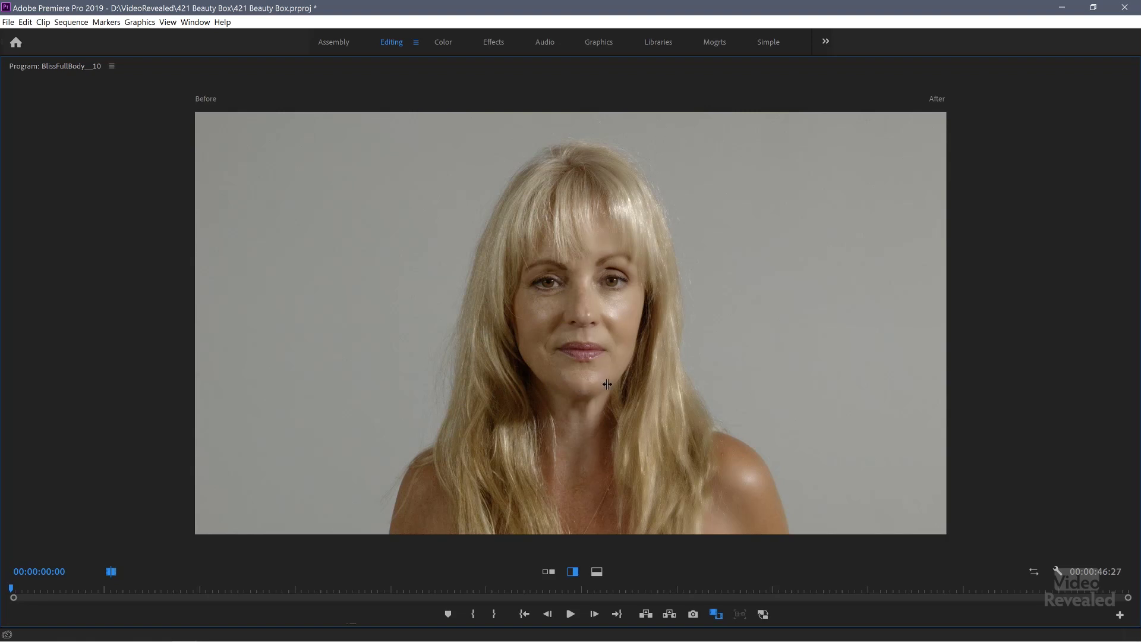
mouse_move(607, 385)
left_mouse_down()
mouse_move(625, 384)
mouse_move(516, 387)
mouse_move(587, 387)
left_mouse_up()
key("grave")
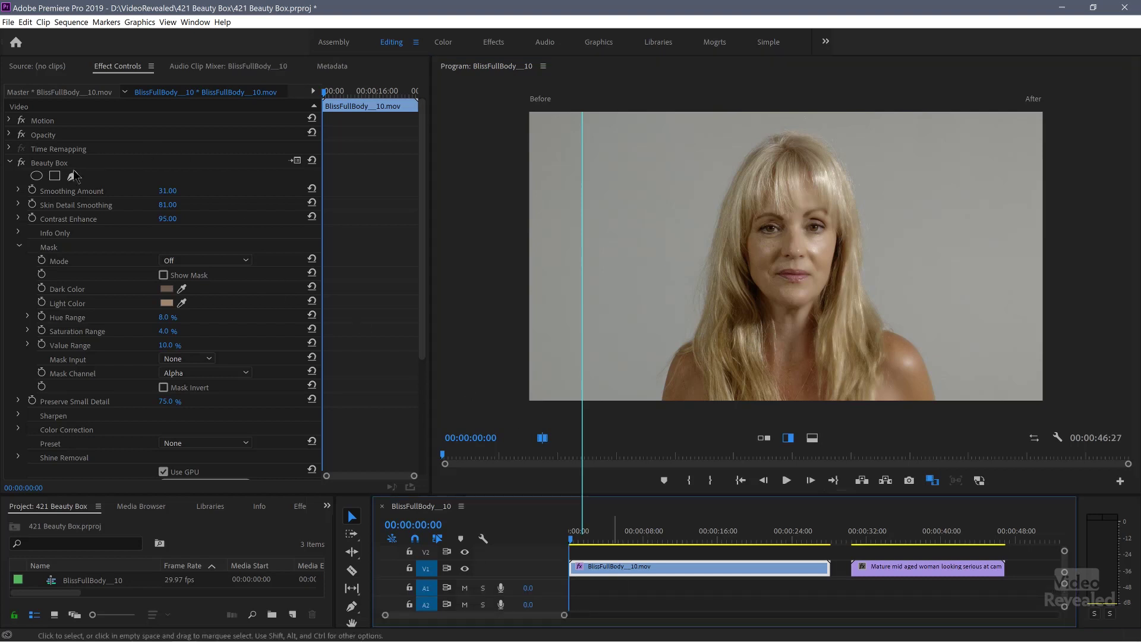
Step: Delete the Beauty Box effect from the clip and check the clip with Lumetri Color collapsed and toggled off and on
left_click(46, 163)
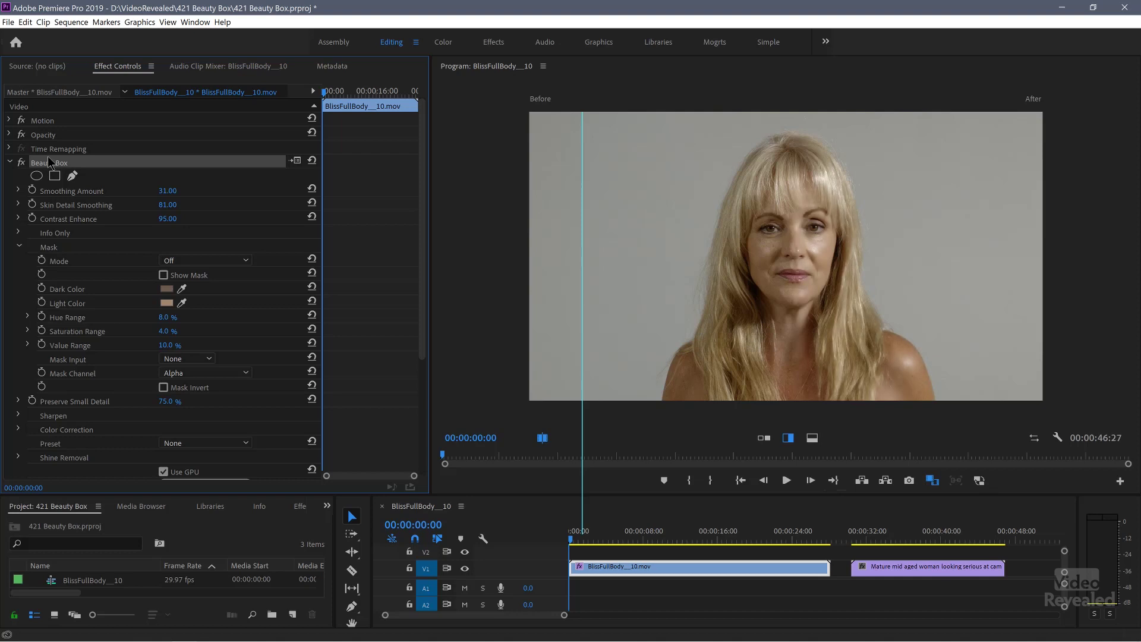
key("Delete")
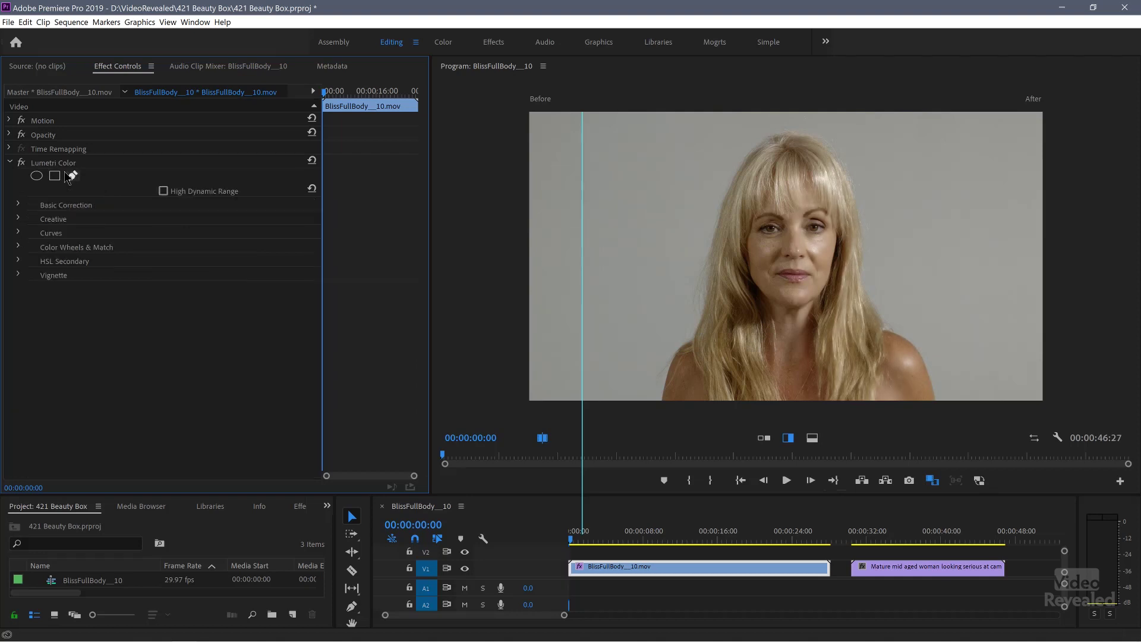
left_click(10, 162)
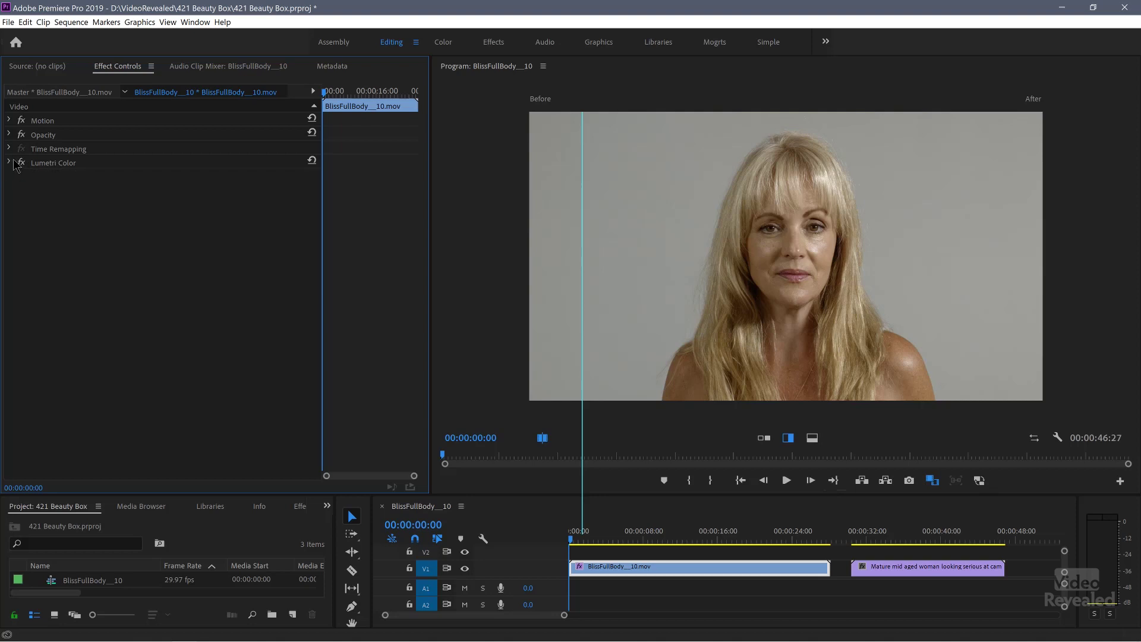
left_click(22, 163)
left_click(21, 163)
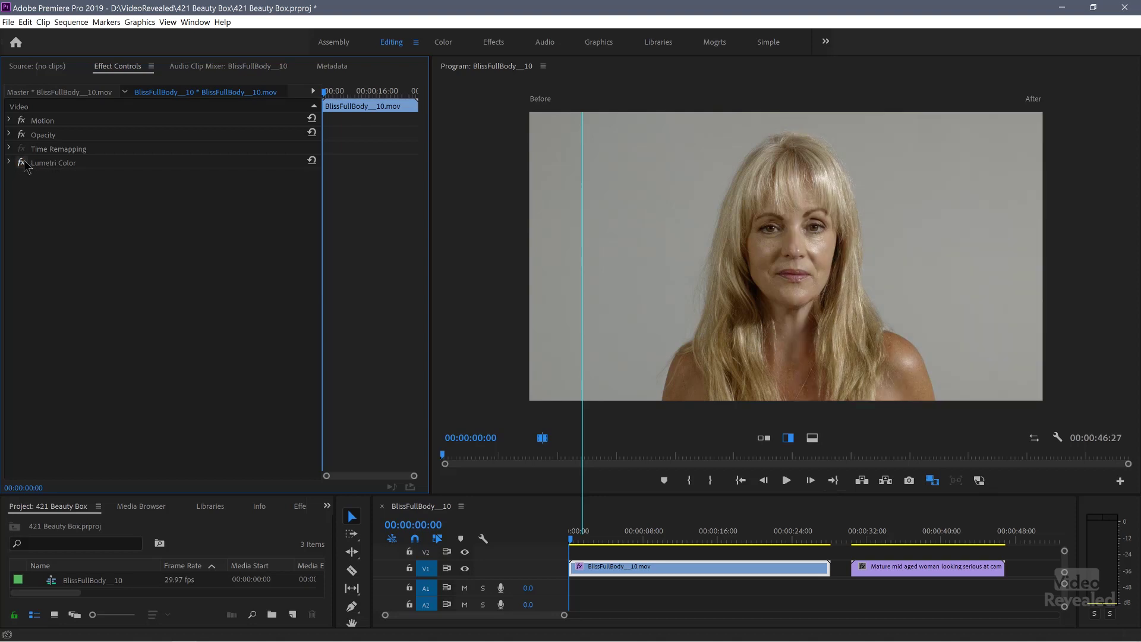
Step: Exit Comparison View and widen the Program monitor, hiding the keyframe timeline in the effect settings
left_click(932, 480)
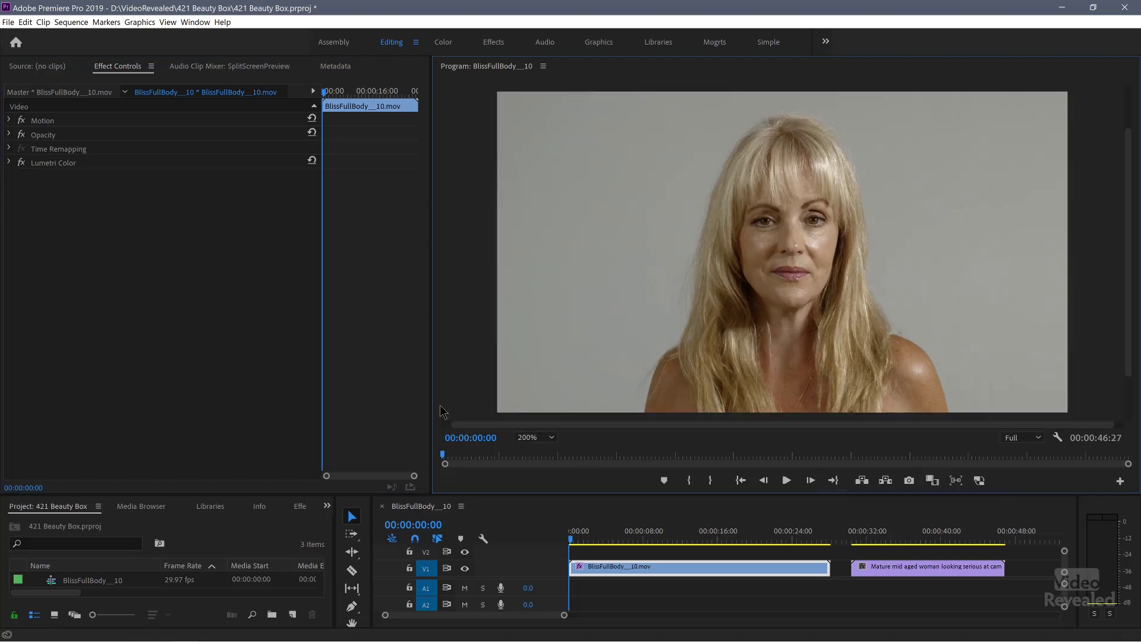
left_click_drag(430, 407, 379, 404)
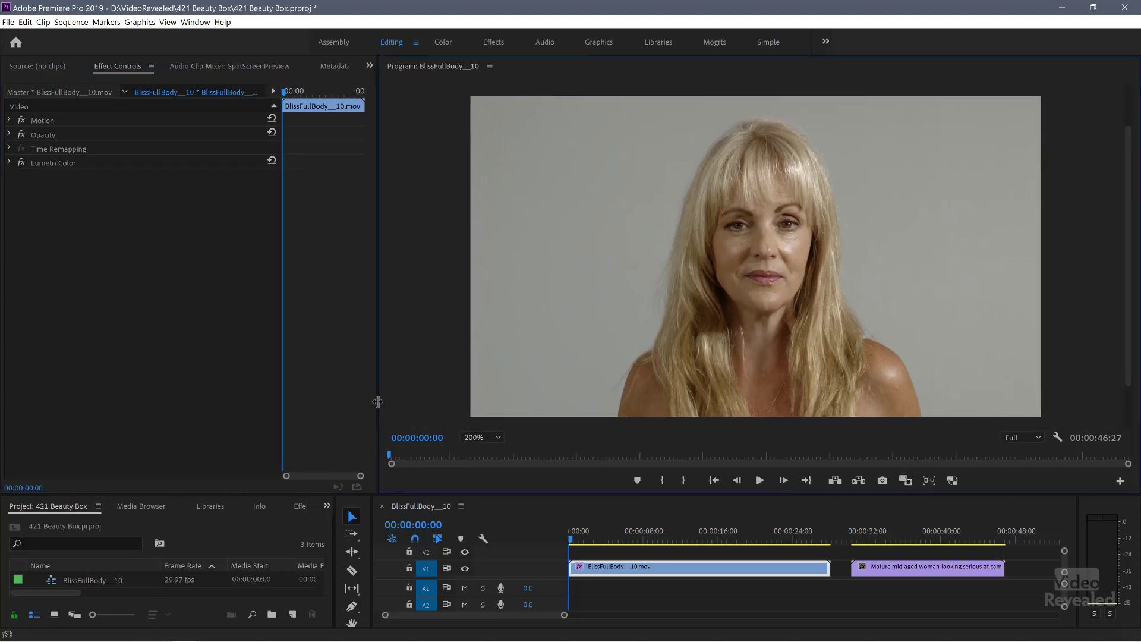
left_click(273, 91)
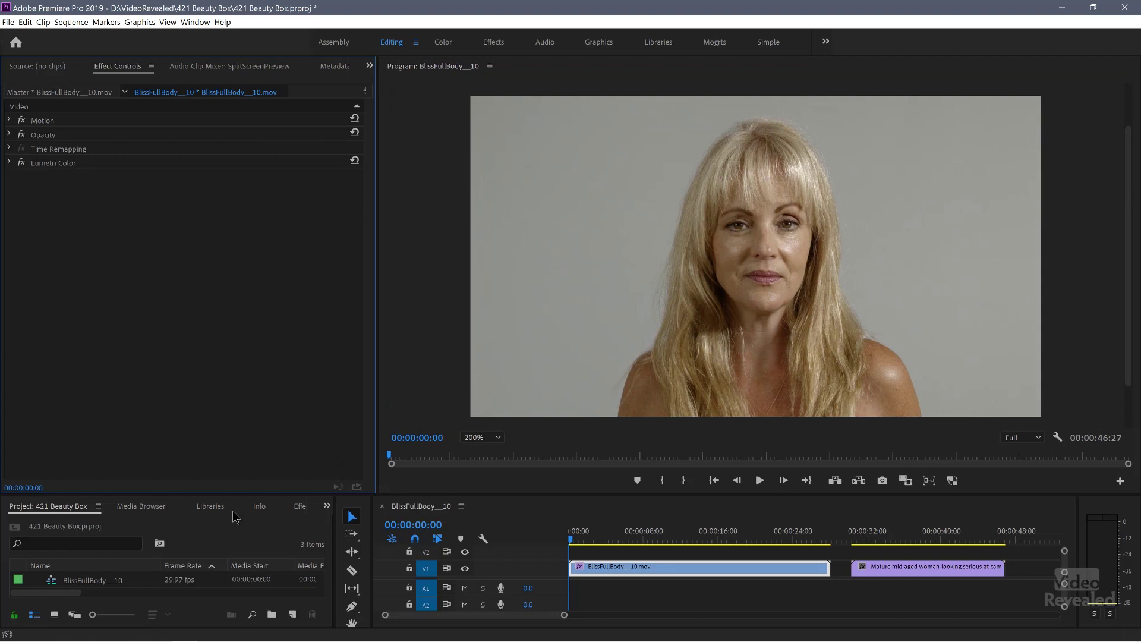
Step: Search the effects for "beau" and apply Digital Anarchy's Beauty Box to the BlissFullBody__10.mov clip
left_click(302, 507)
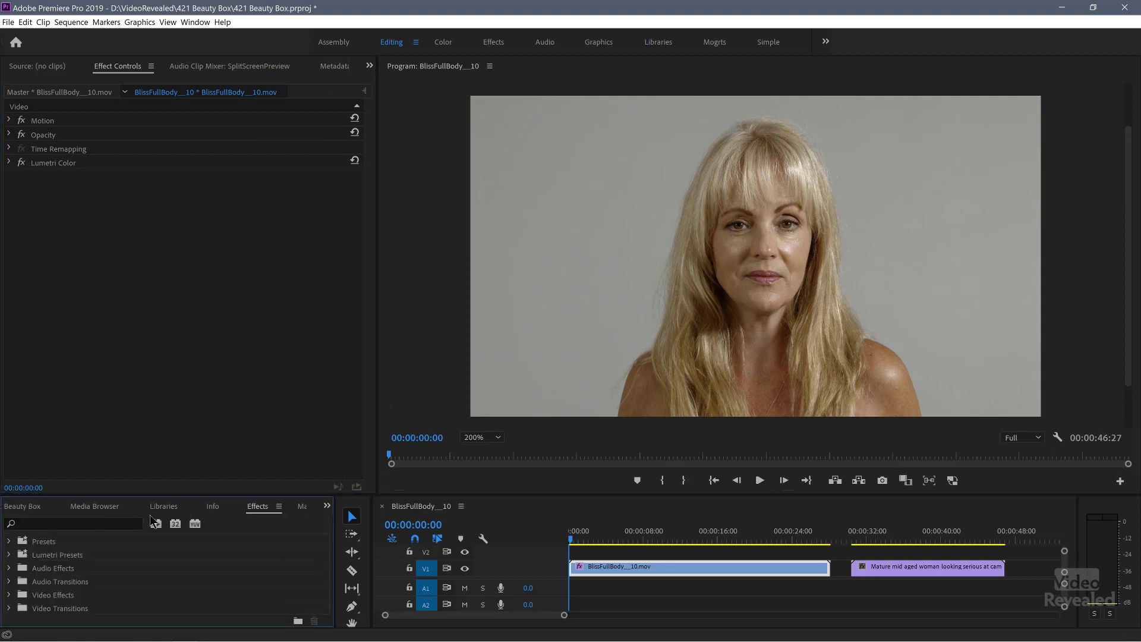
left_click(104, 523)
type("beau")
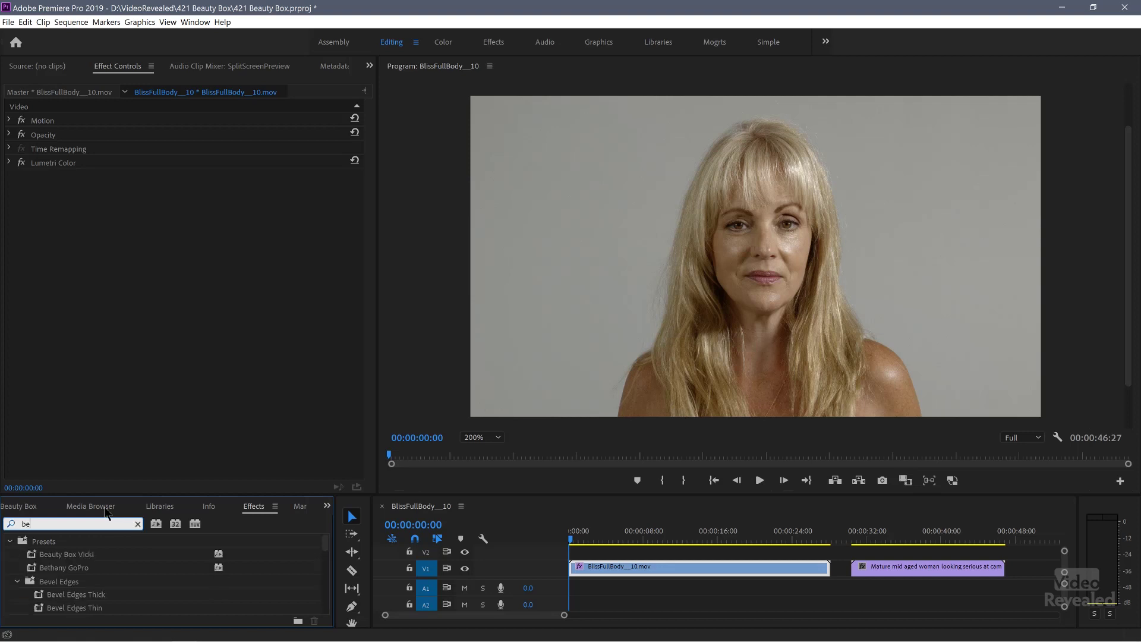
left_click(11, 553)
scroll(48, 585, "down", 1)
left_click_drag(52, 596, 577, 572)
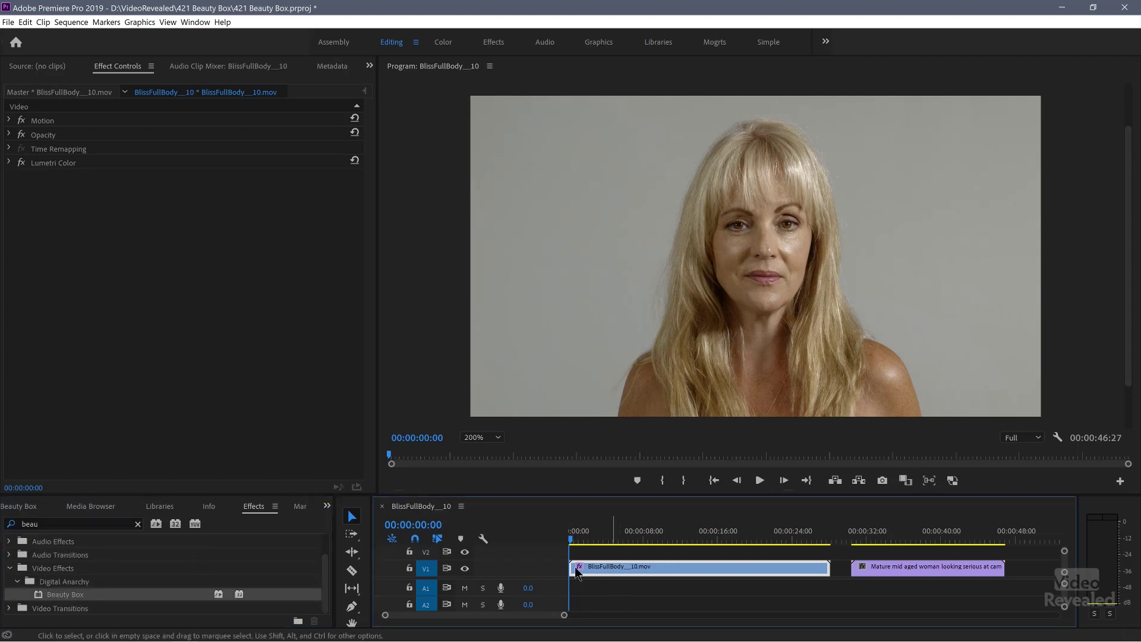
double_click(40, 596)
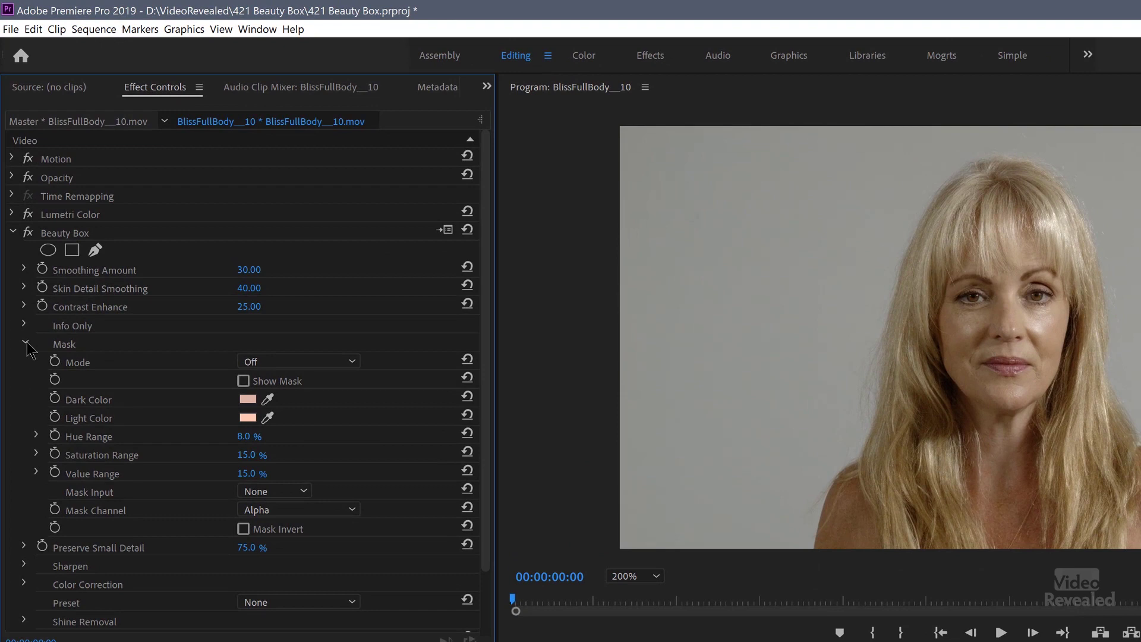
Step: Collapse Beauty Box's Mask settings and run Analyze Frame on the current frame
left_click(26, 343)
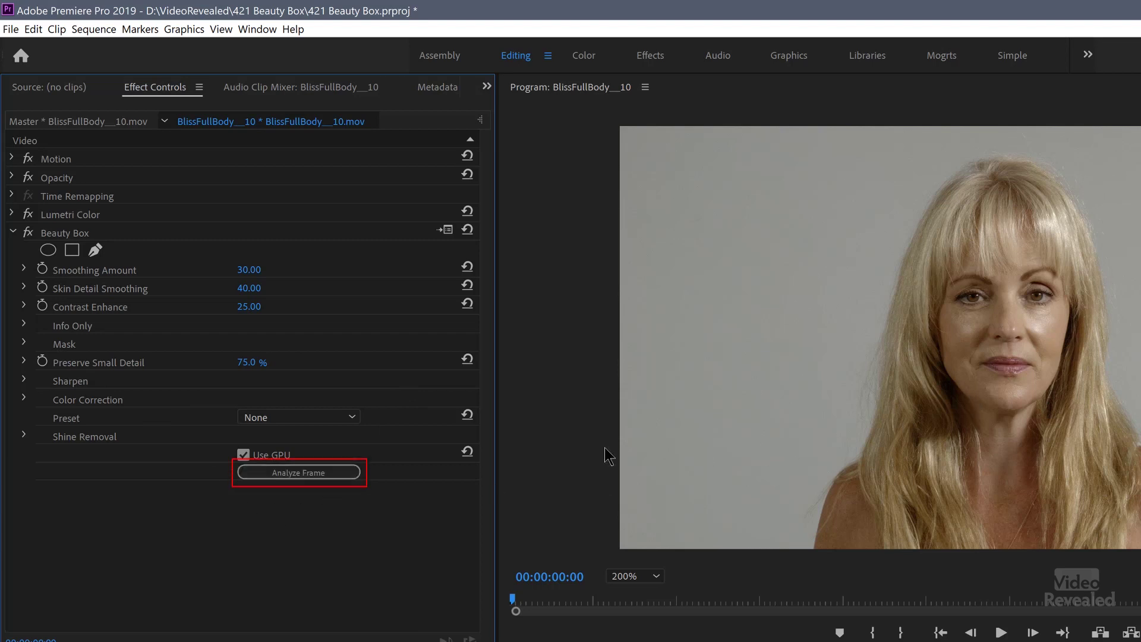
left_click(355, 474)
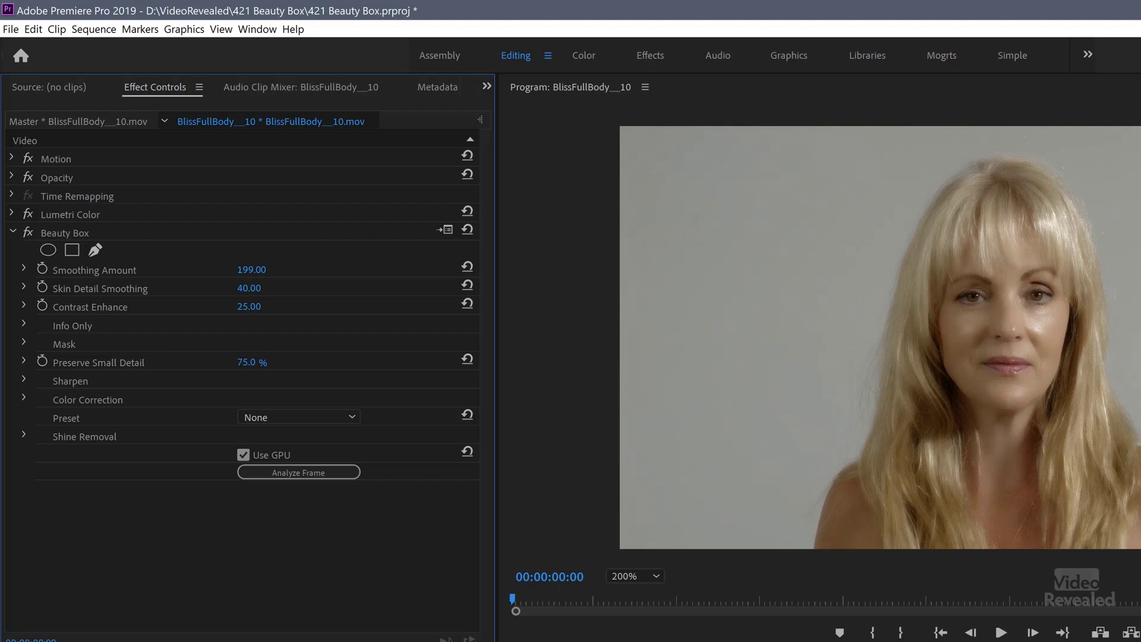
Step: Try Smoothing Amount 35 and Skin Detail Smoothing 9 with the preview at 400%, and reset both parameters
left_click_drag(249, 269, 235, 269)
left_click_drag(255, 296, 234, 296)
left_click(651, 576)
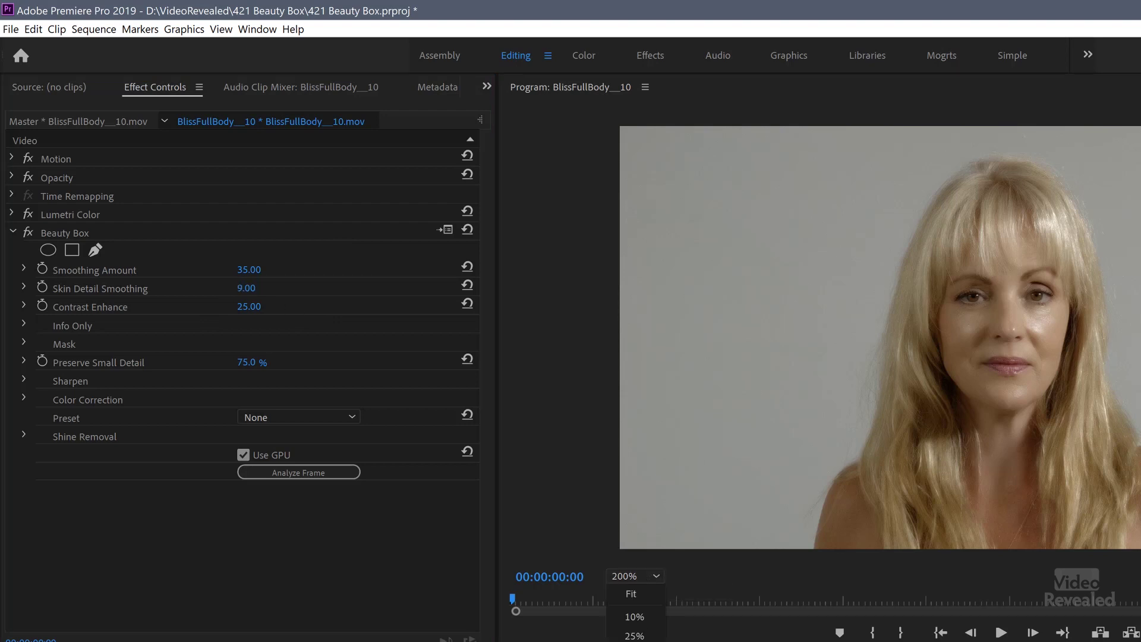
left_click(639, 556)
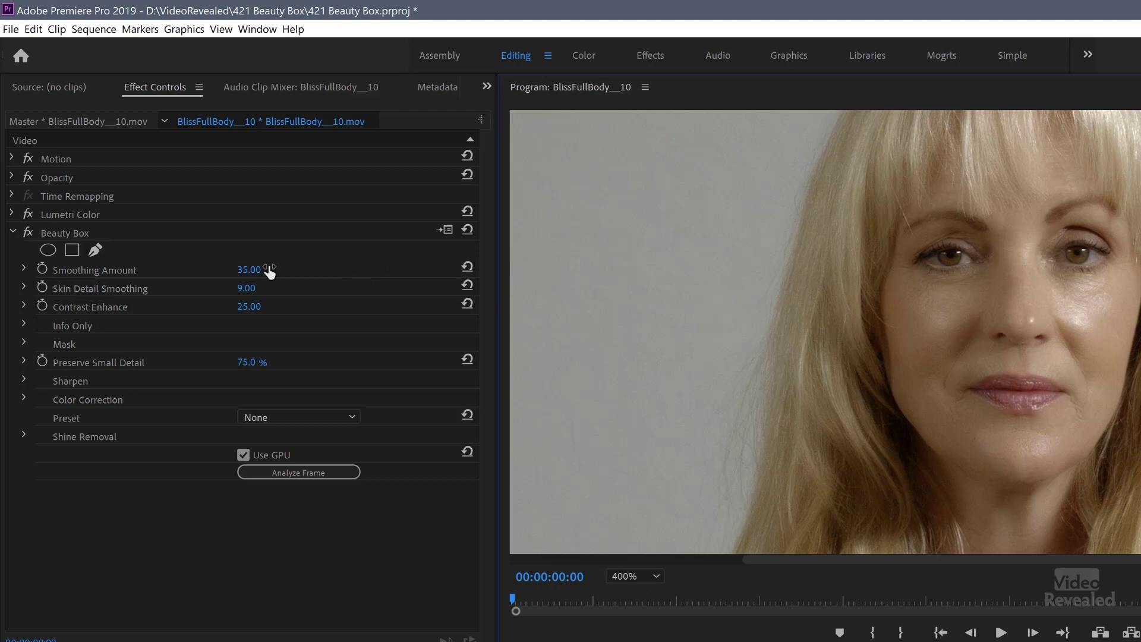
left_click(467, 267)
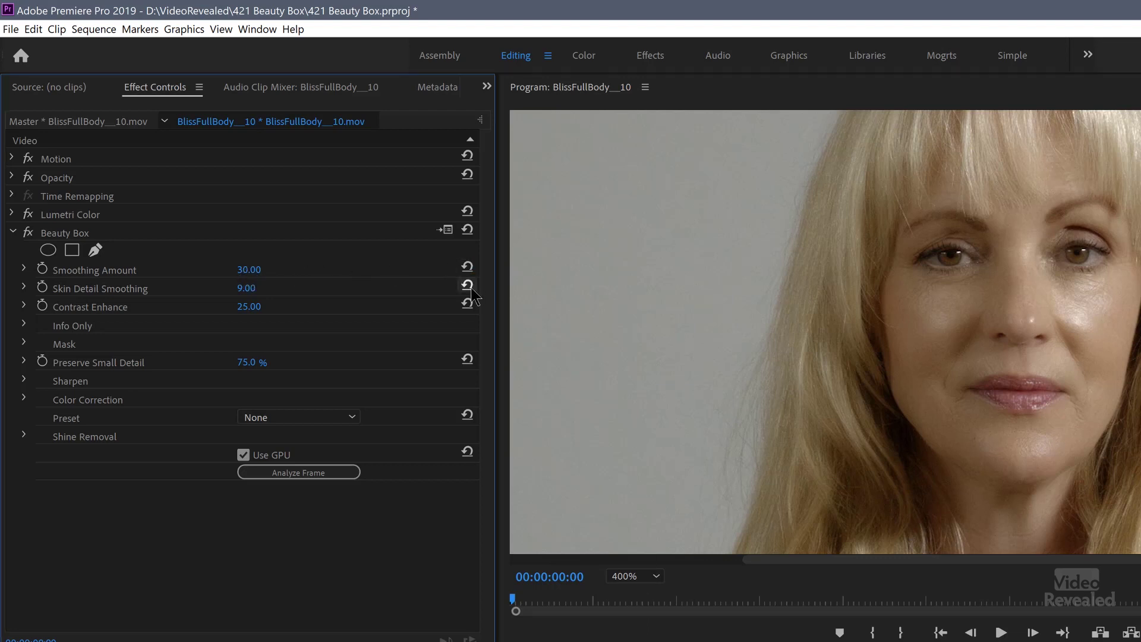
left_click(464, 288)
Step: Try Smoothing Amount 44, Skin Detail Smoothing 100 and Contrast Enhance 100, and reset the parameters to their defaults
left_click_drag(273, 270, 237, 269)
mouse_move(249, 288)
left_mouse_down()
mouse_move(146, 289)
mouse_move(247, 288)
left_mouse_up()
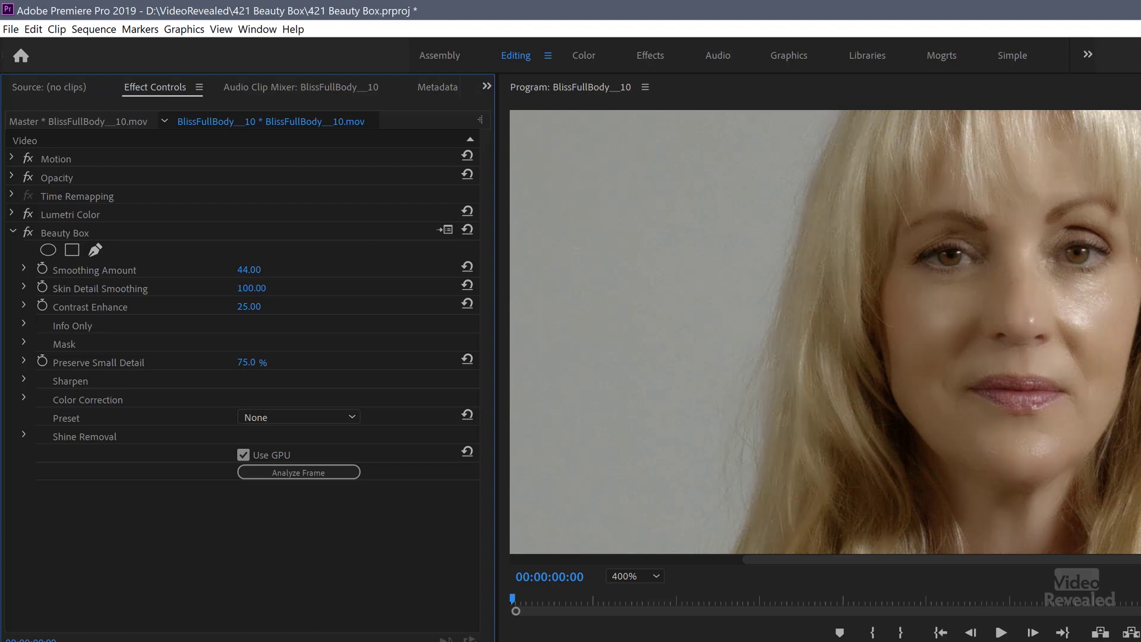
left_click_drag(283, 288, 238, 289)
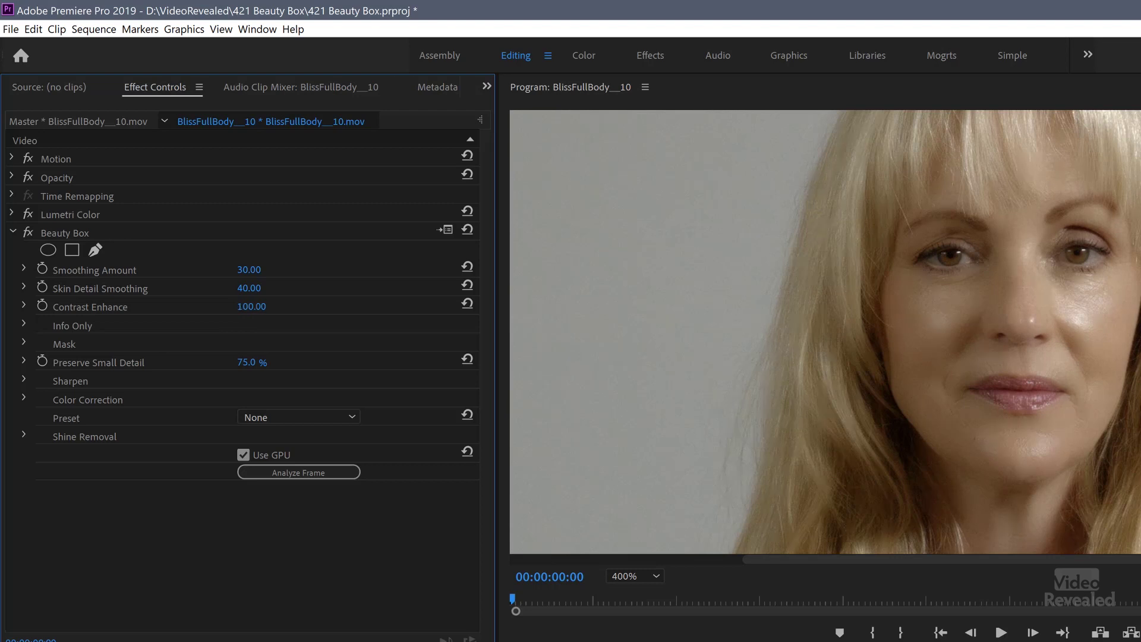
left_click(468, 304)
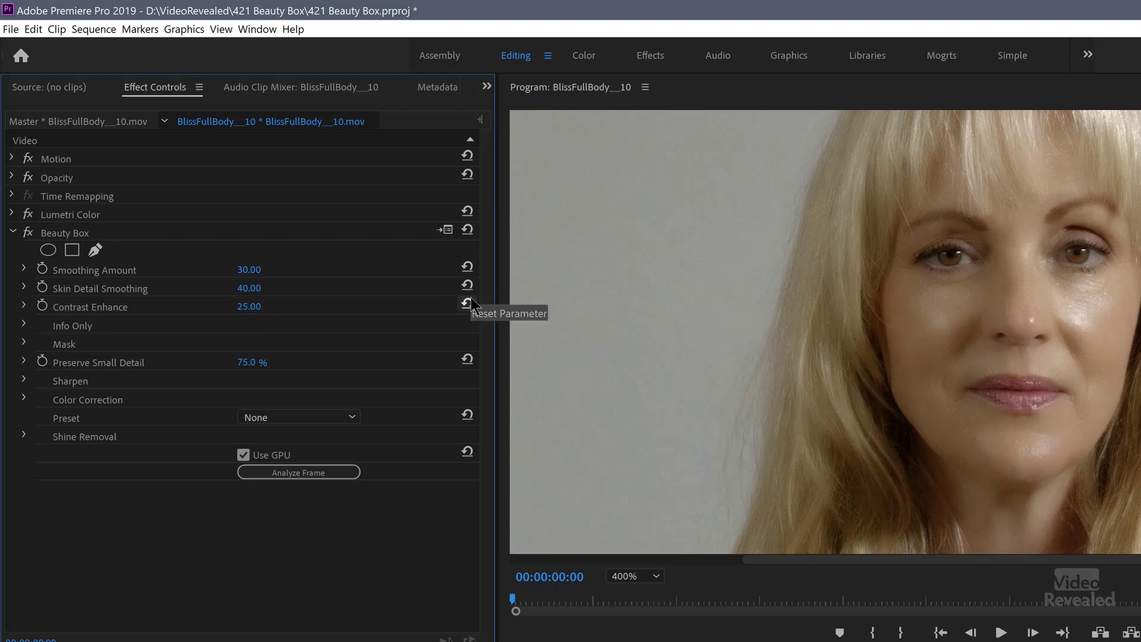
left_click(468, 285)
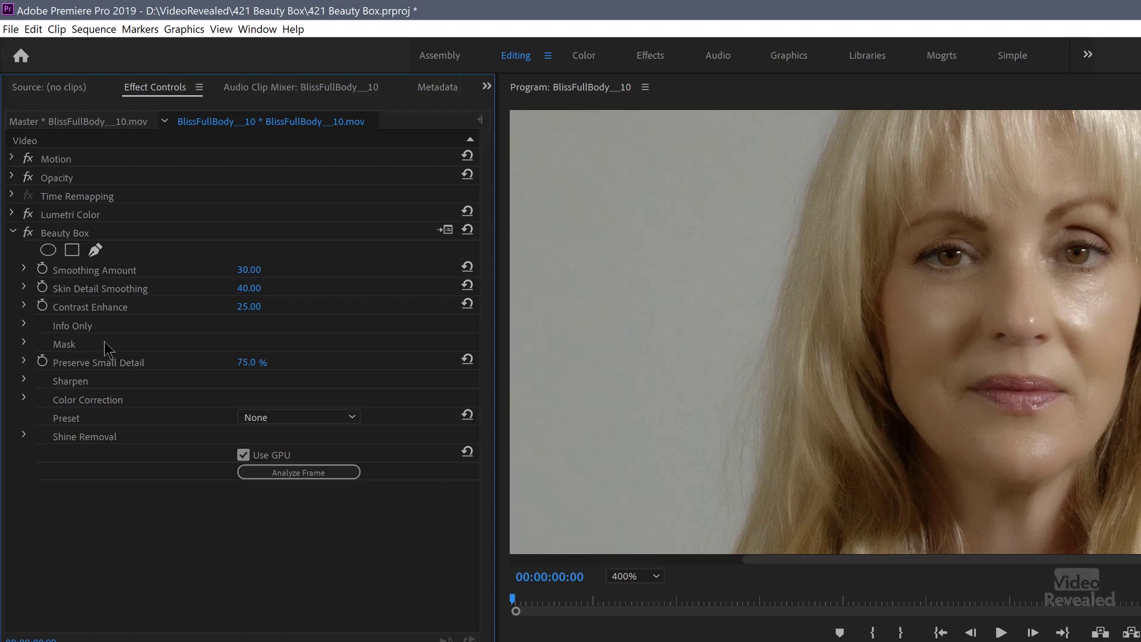
Step: Expand Beauty Box's Mask settings and turn on Show Mask to display the skin mask
left_click(24, 343)
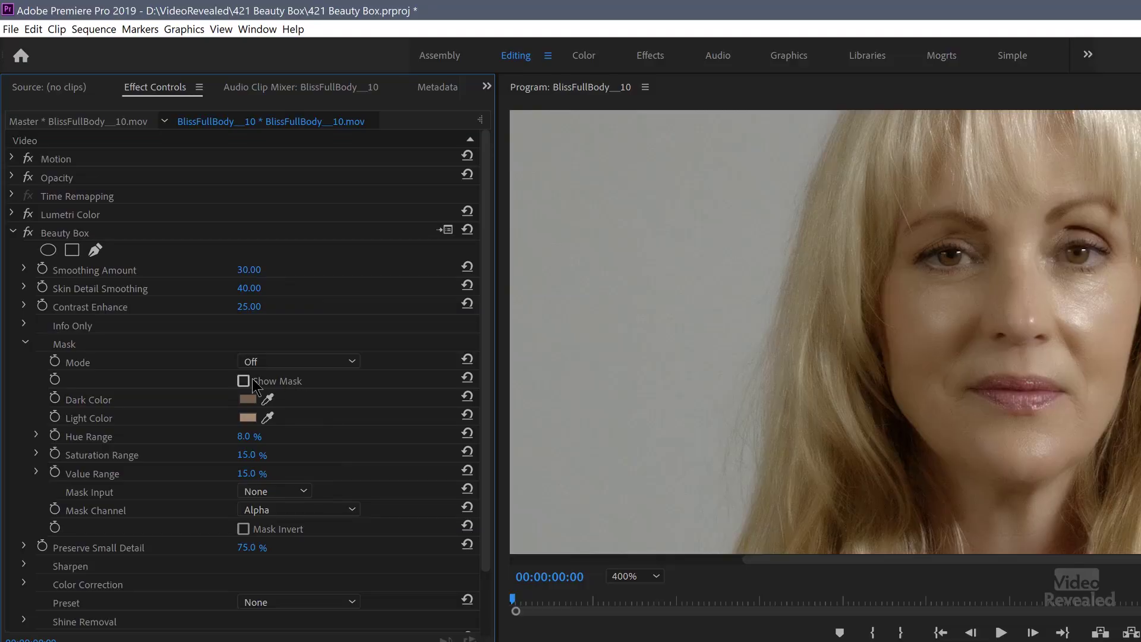
left_click(247, 381)
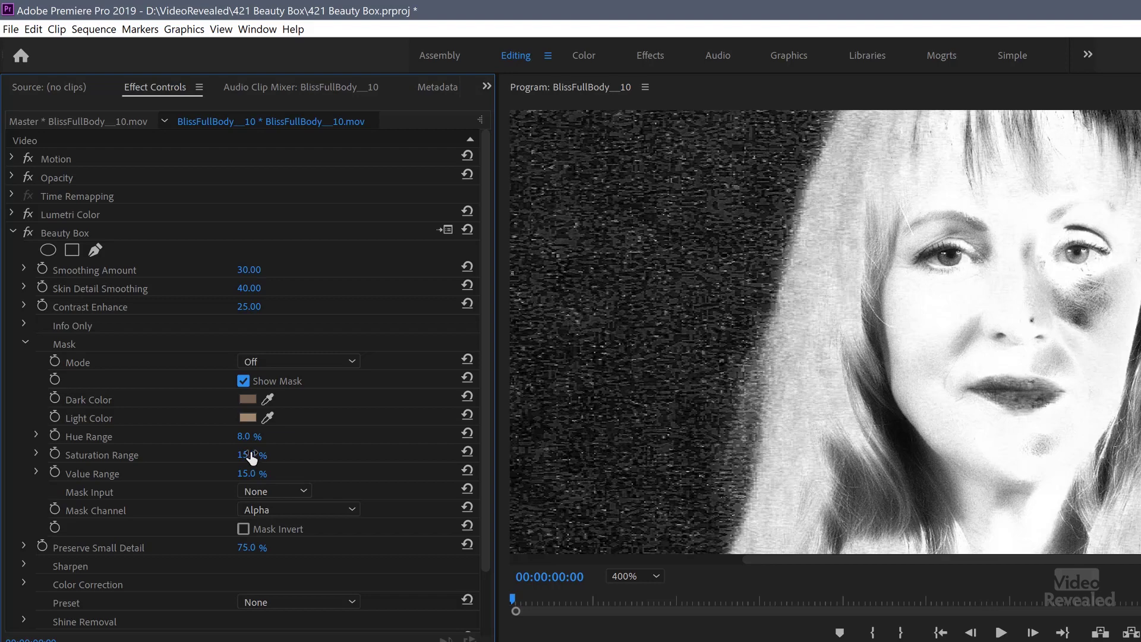
Step: Set the Saturation Range of Beauty Box's skin mask to 4%
left_click_drag(249, 452, 178, 453)
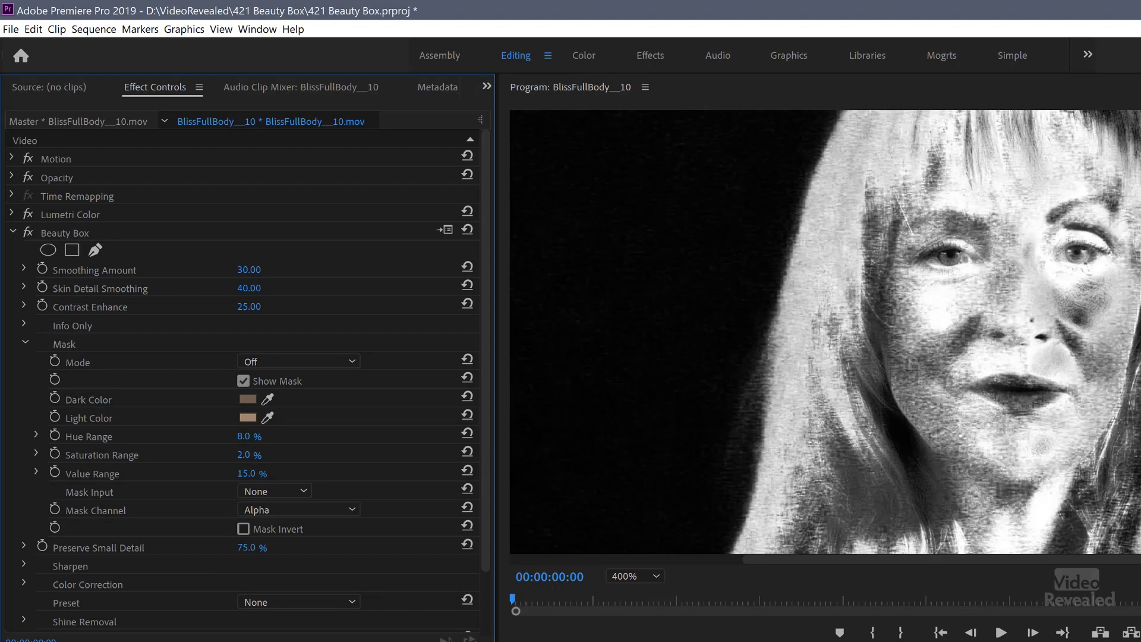
left_click(246, 454)
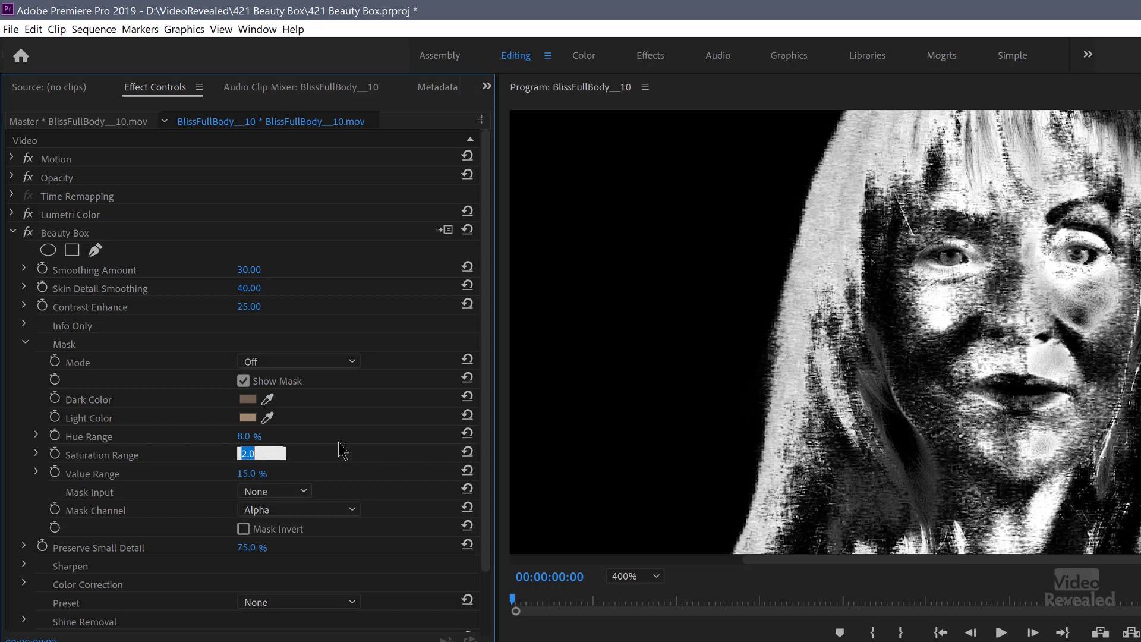
key("Up")
key("Up")
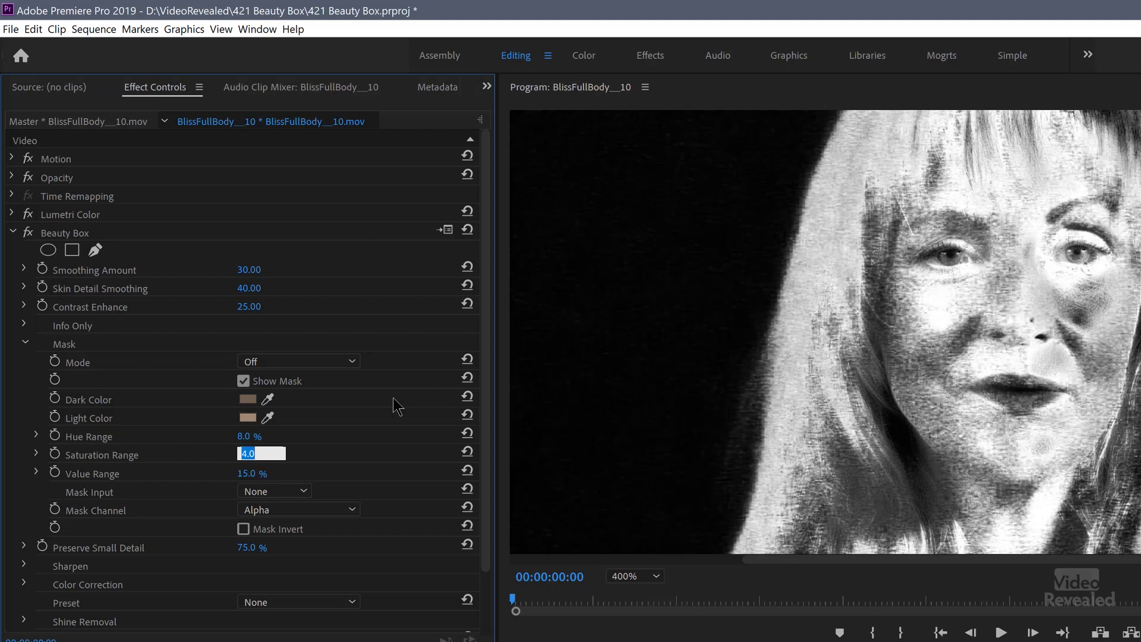
Step: Set the mask's Value Range to 10% and turn off Show Mask
key("Tab")
key("Down")
key("Down")
key("Down")
key("Down")
key("Down")
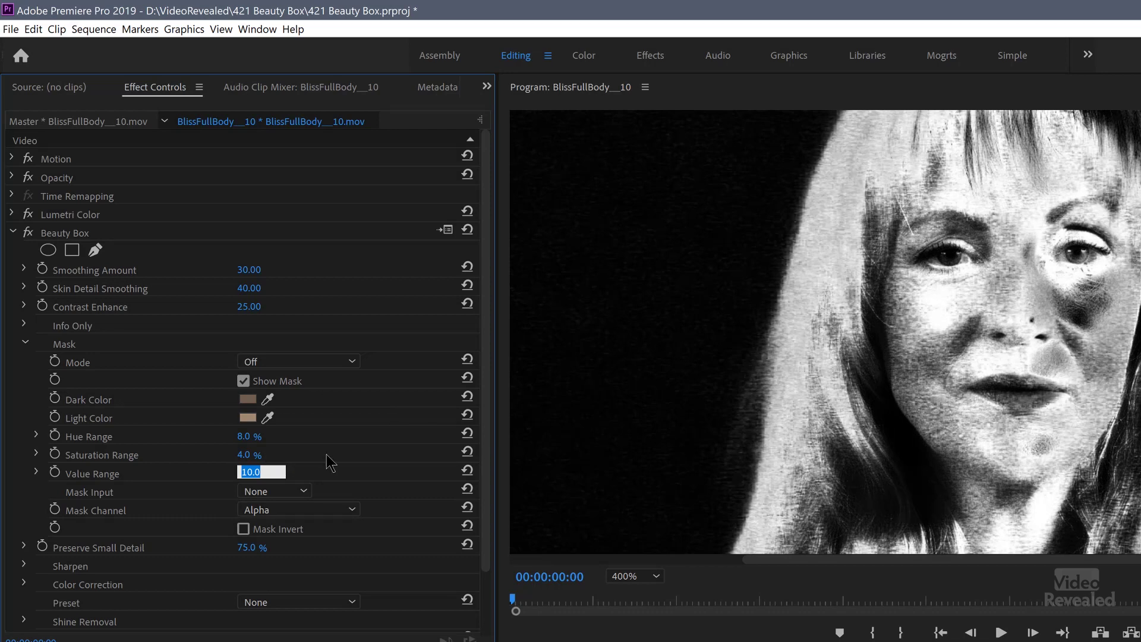
key("Return")
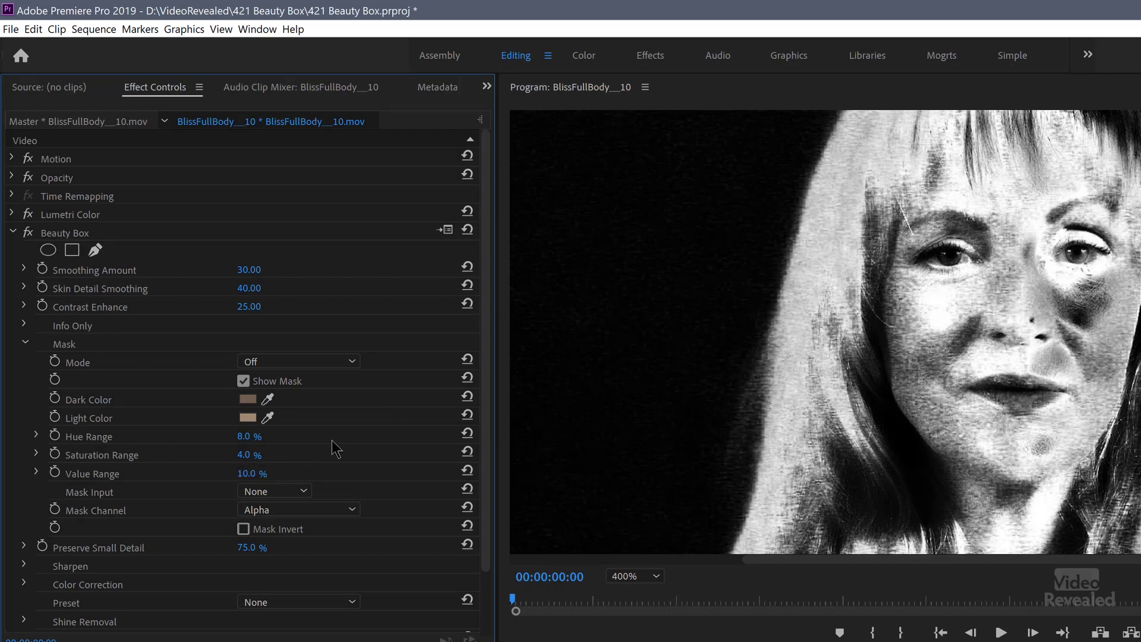
left_click(262, 386)
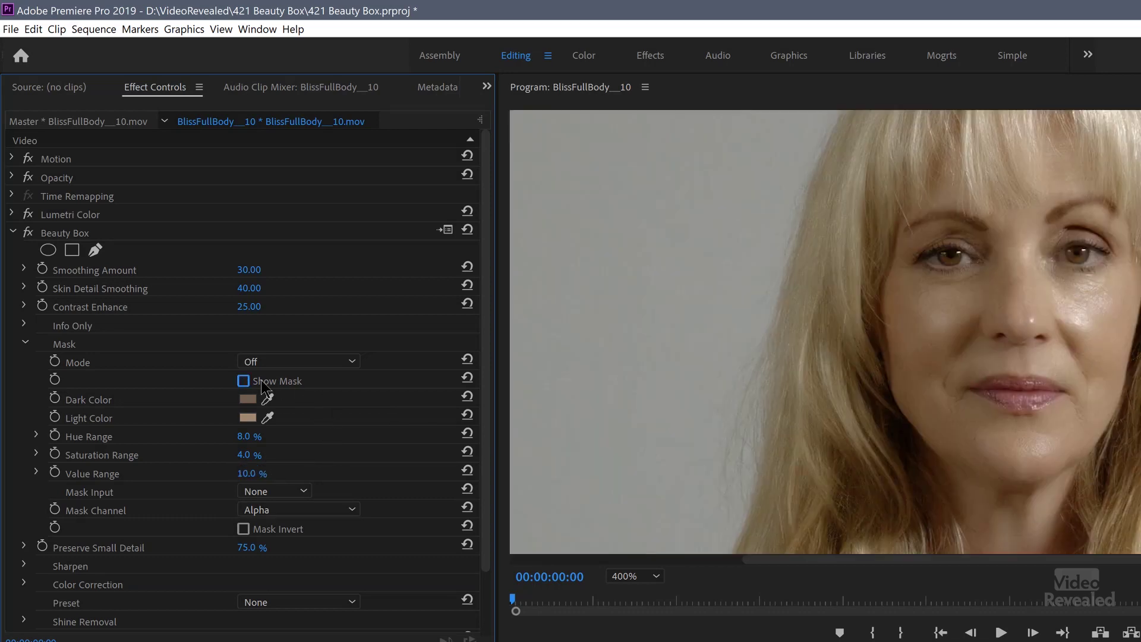
Step: Set Beauty Box's Smoothing Amount to 31, Skin Detail Smoothing to 81 and Contrast Enhance to 95
left_click(250, 272)
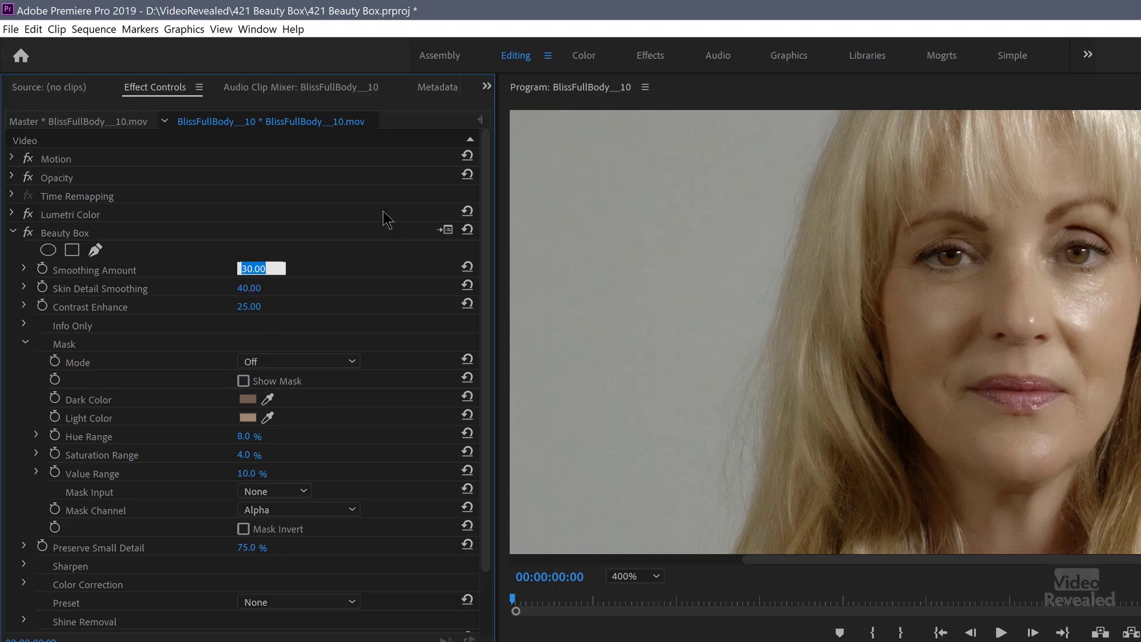
type("31")
key("Tab")
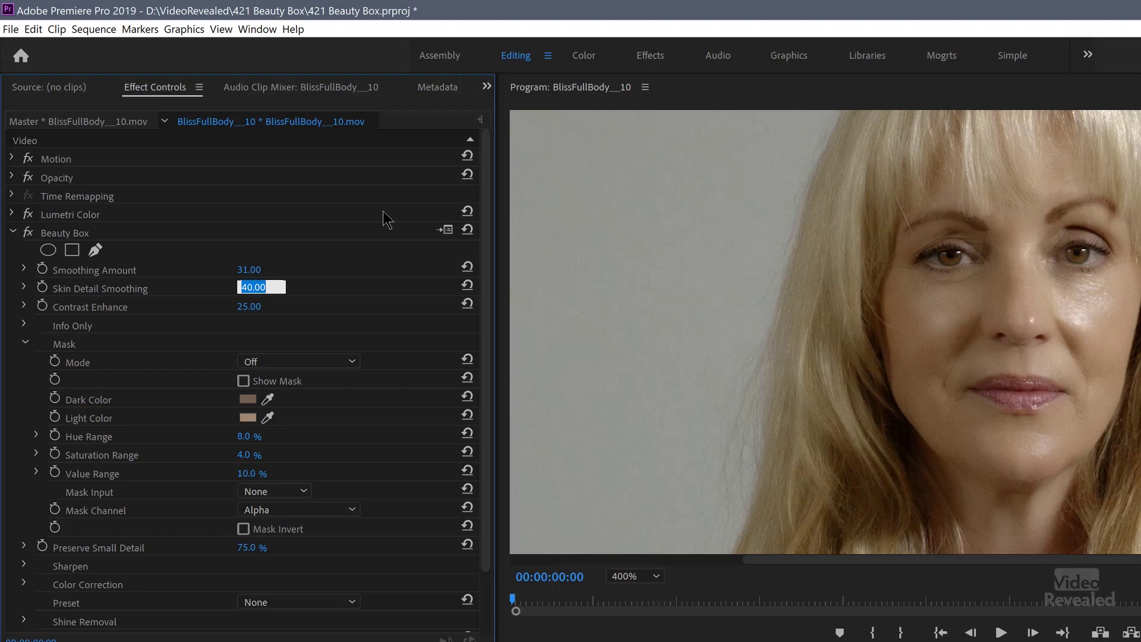
type("81")
key("Tab")
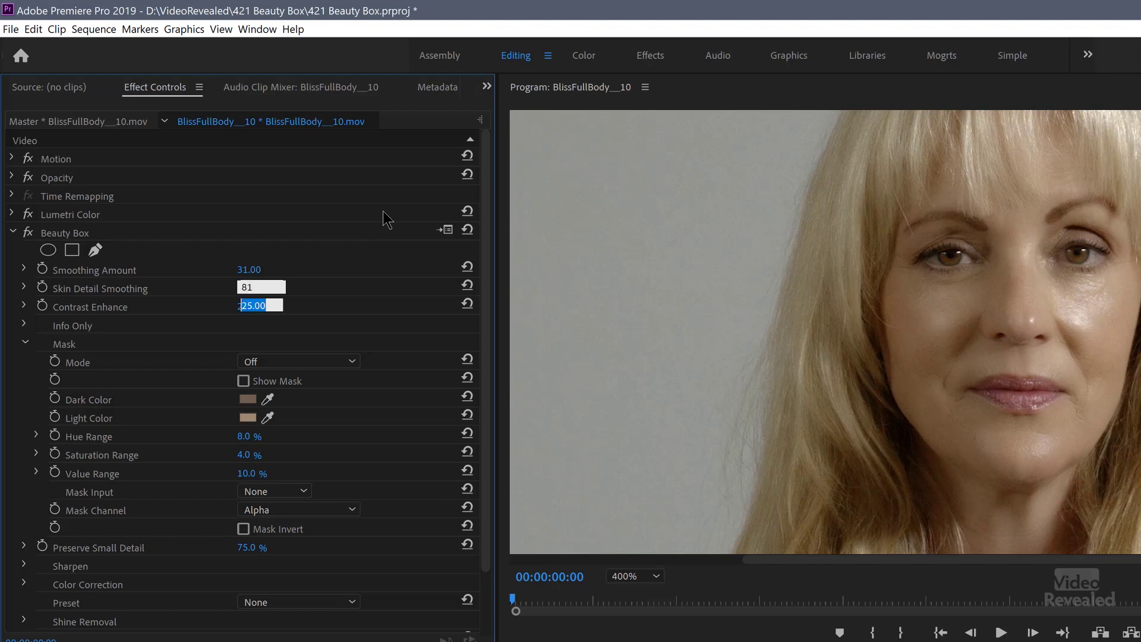
type("95")
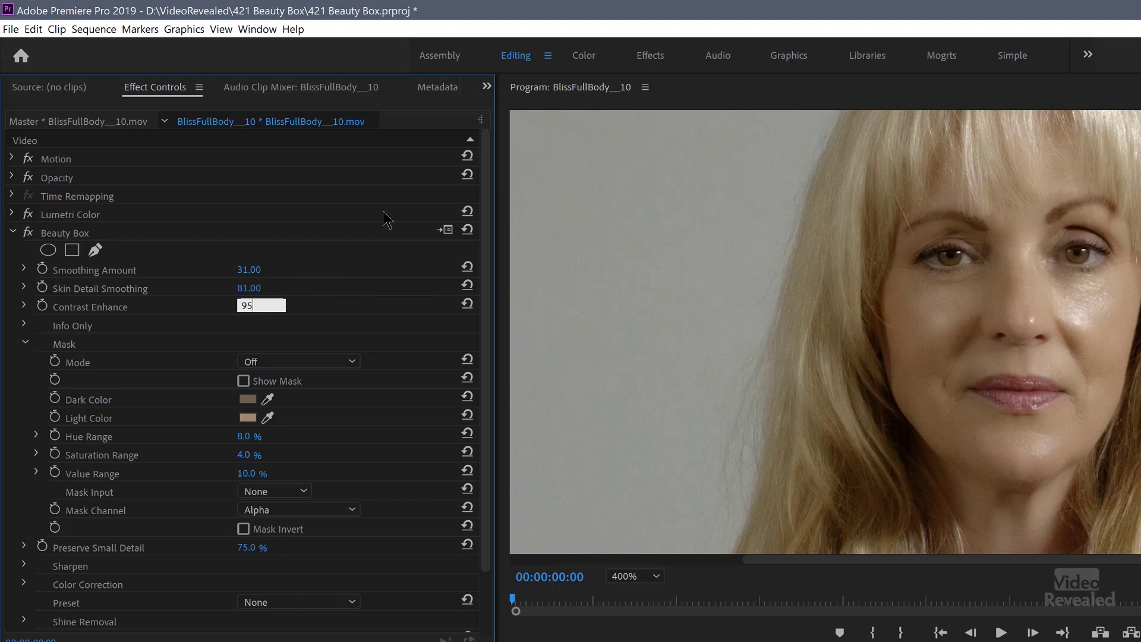
key("Return")
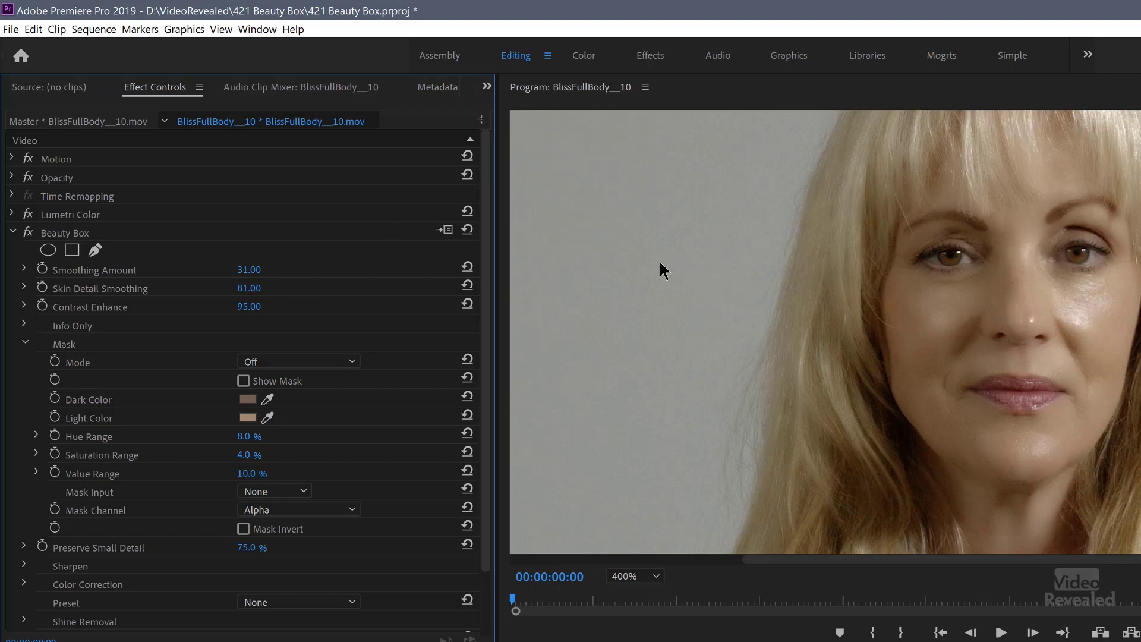
Step: Toggle Beauty Box off and on to compare the skin, and play the clip to review the smoothing in motion
left_click(28, 232)
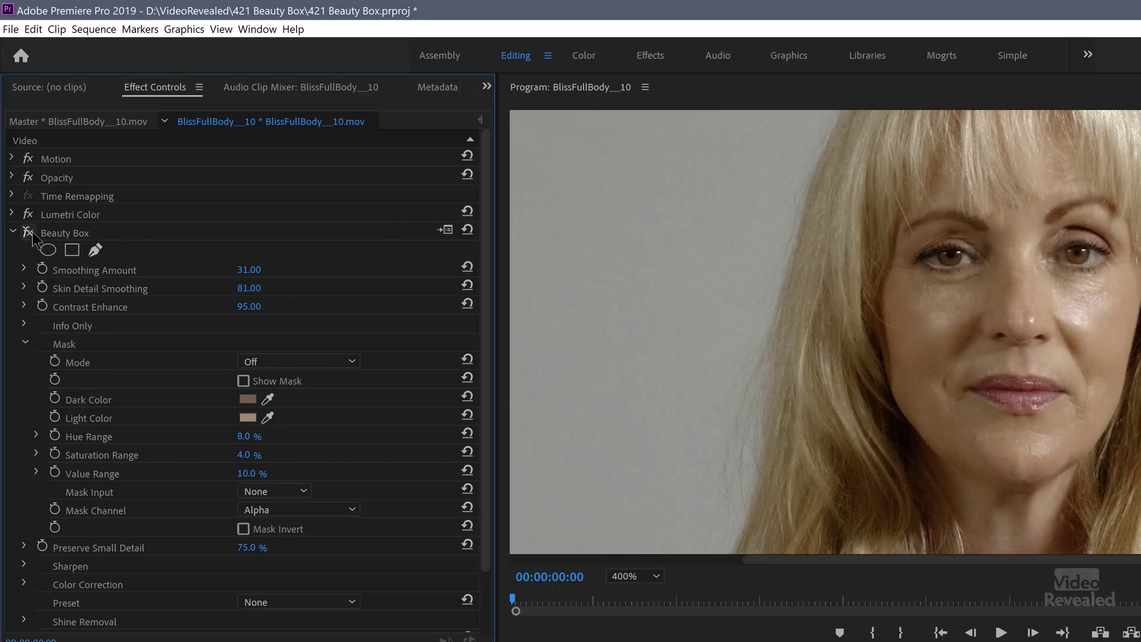
left_click(30, 235)
key("space")
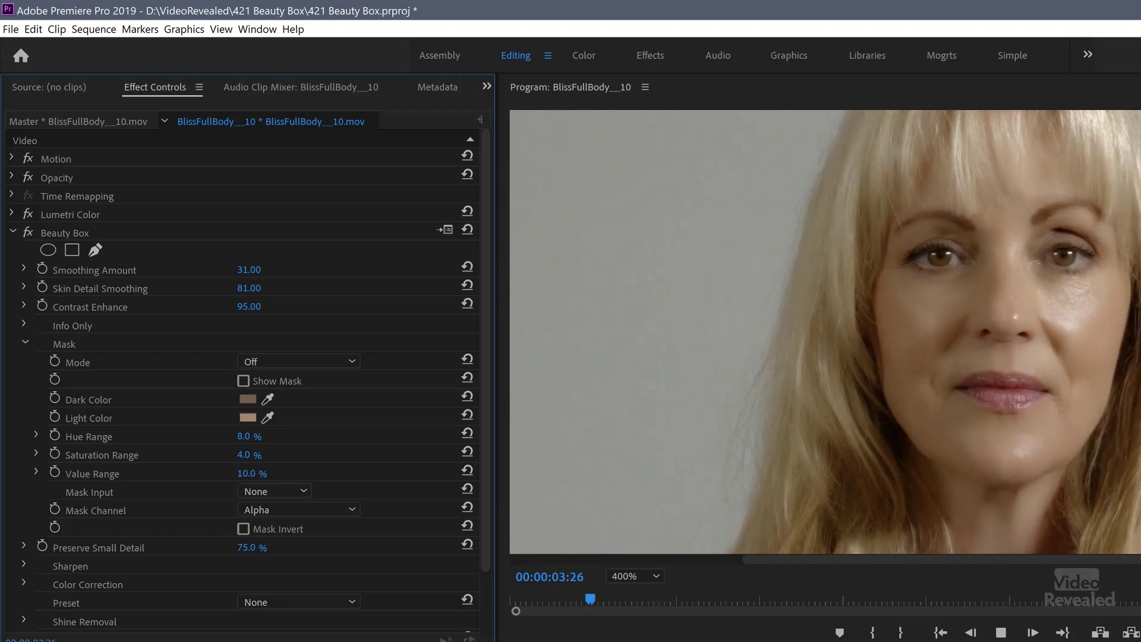
key("space")
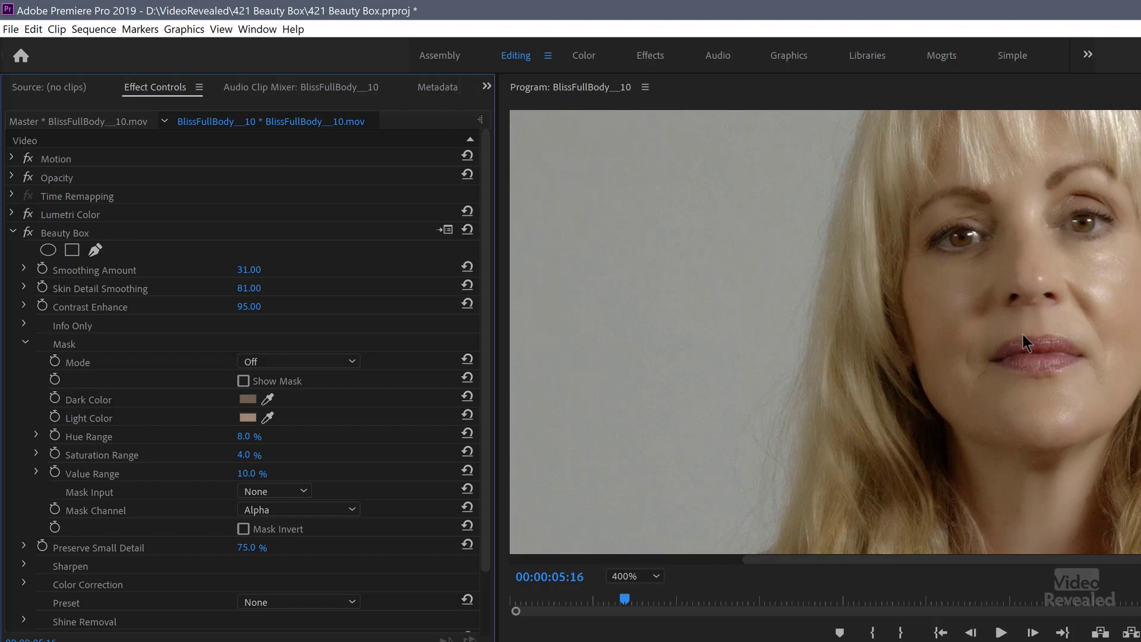
key("space")
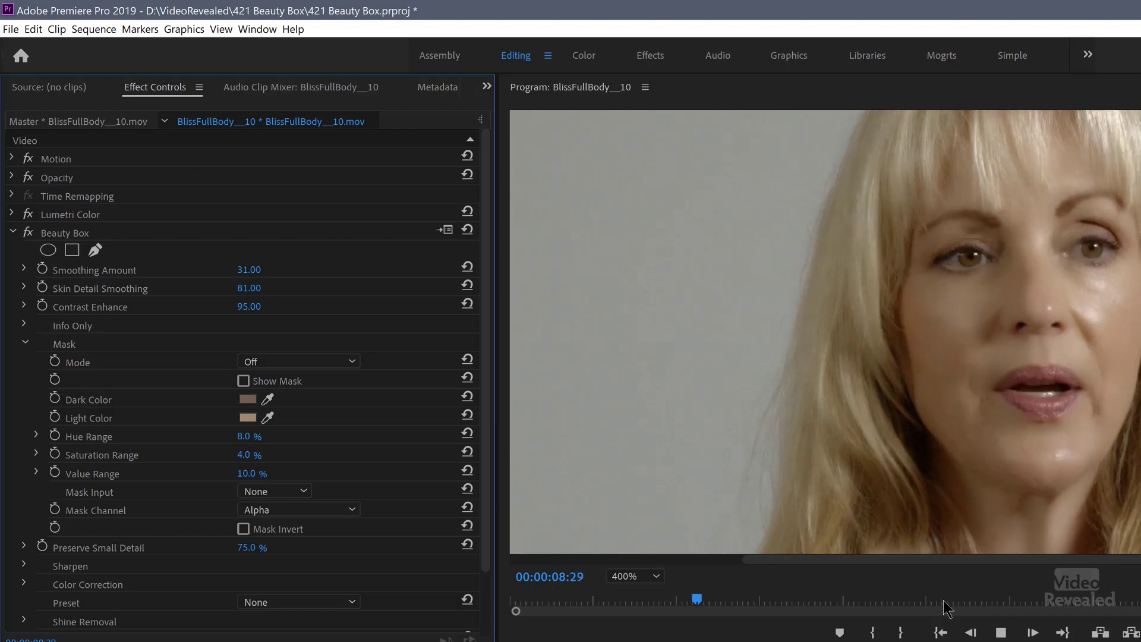
key("space")
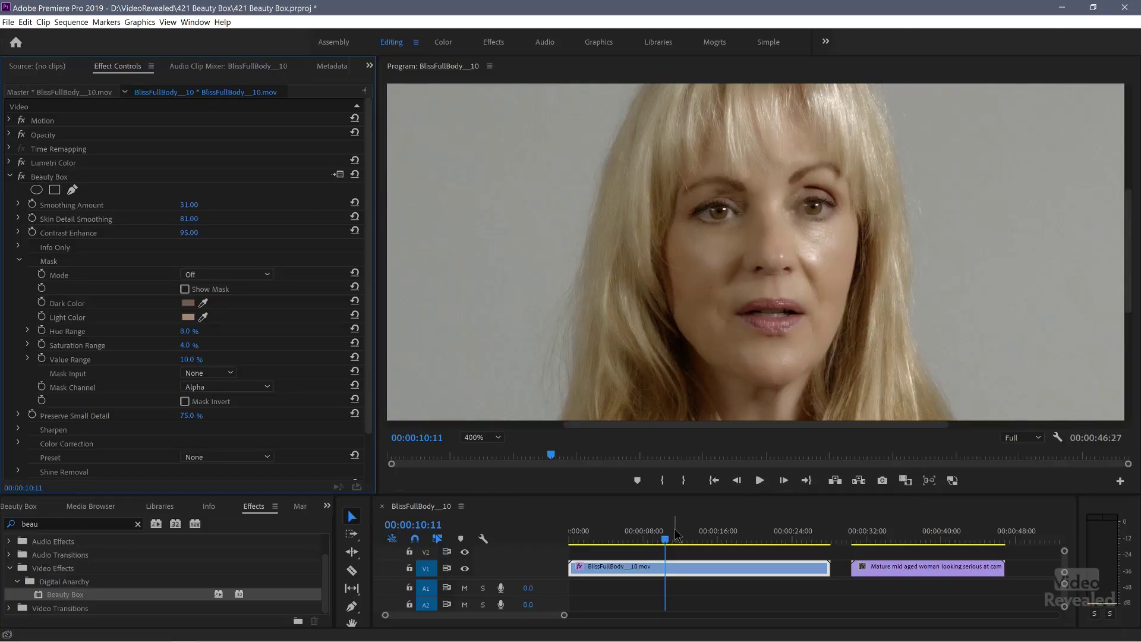
Step: Move the playhead to 00:00:39:13 over the second clip, the mature mid aged woman, and apply the Beauty Box effect to that clip
left_click_drag(675, 535, 738, 535)
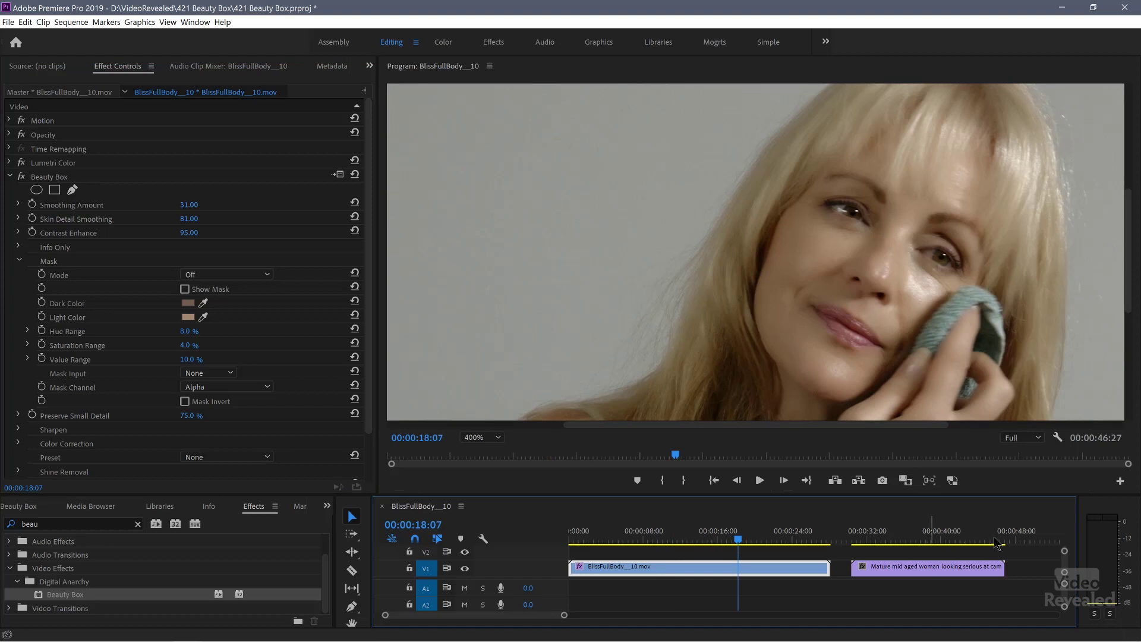
left_click(936, 538)
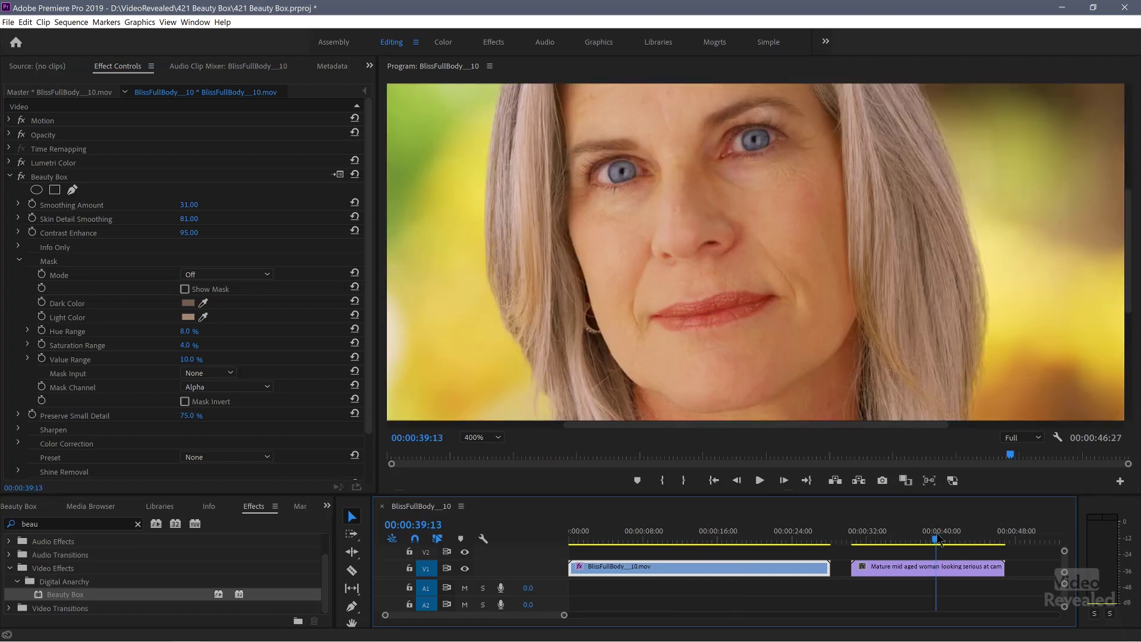
left_click(913, 574)
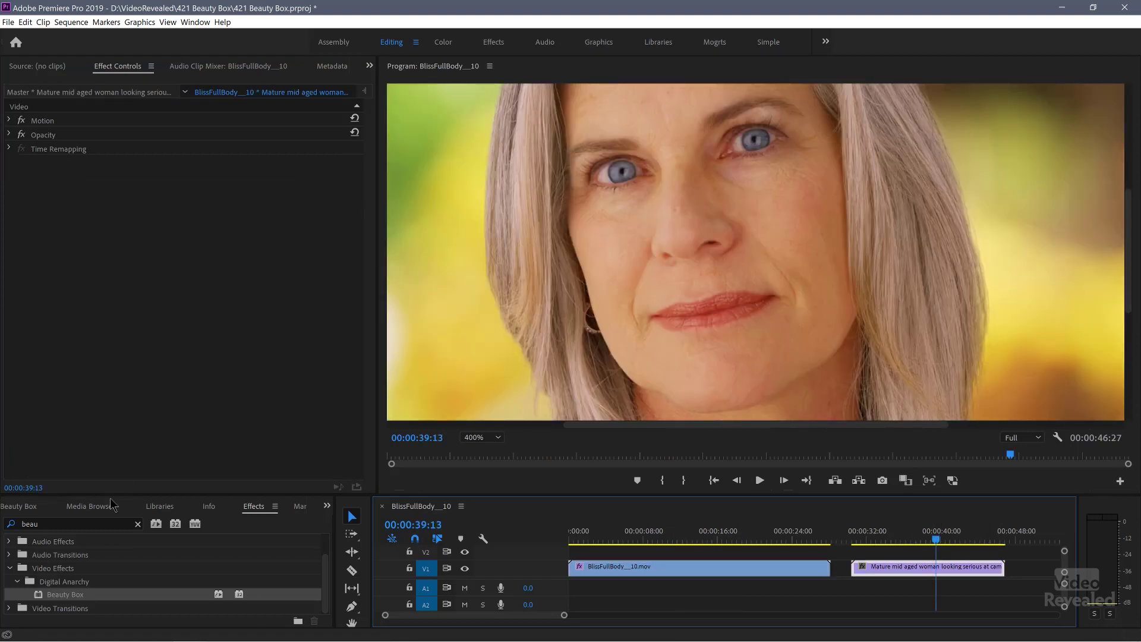
left_click(44, 595)
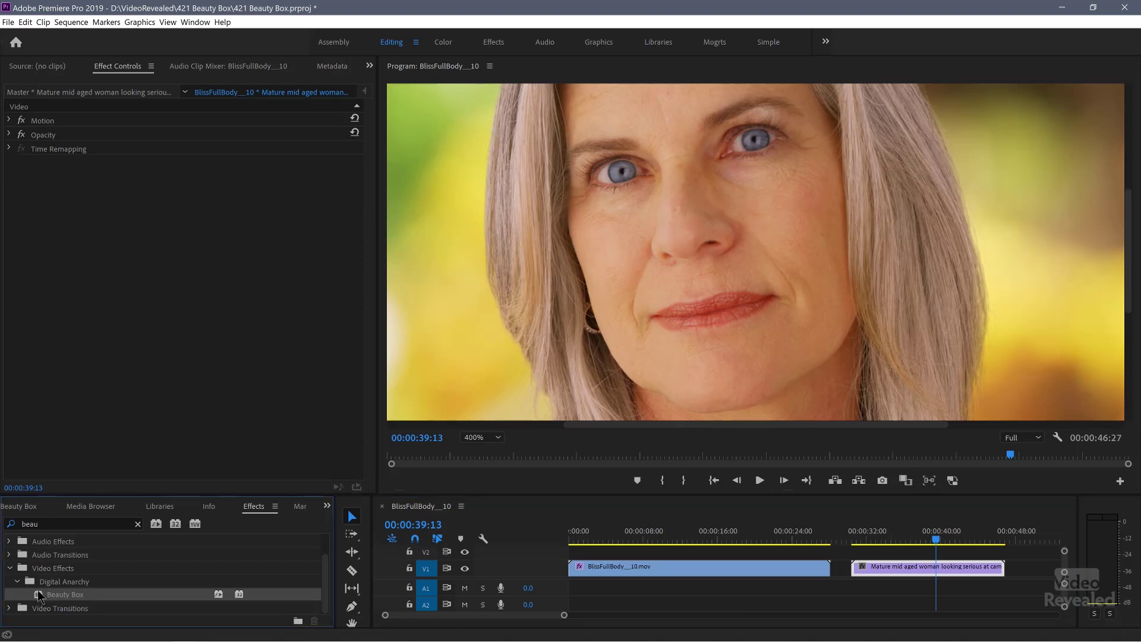
left_click_drag(39, 595, 89, 372)
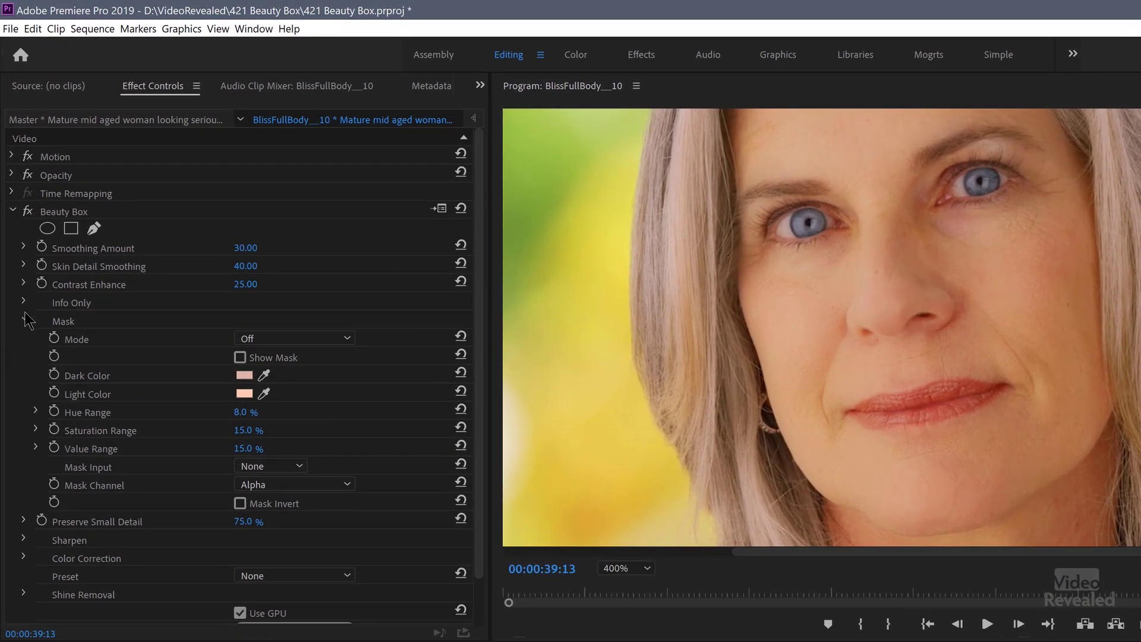
Step: Collapse Beauty Box's Mask settings on the second clip and set Smoothing Amount to 26 and Skin Detail Smoothing to 36
left_click(25, 319)
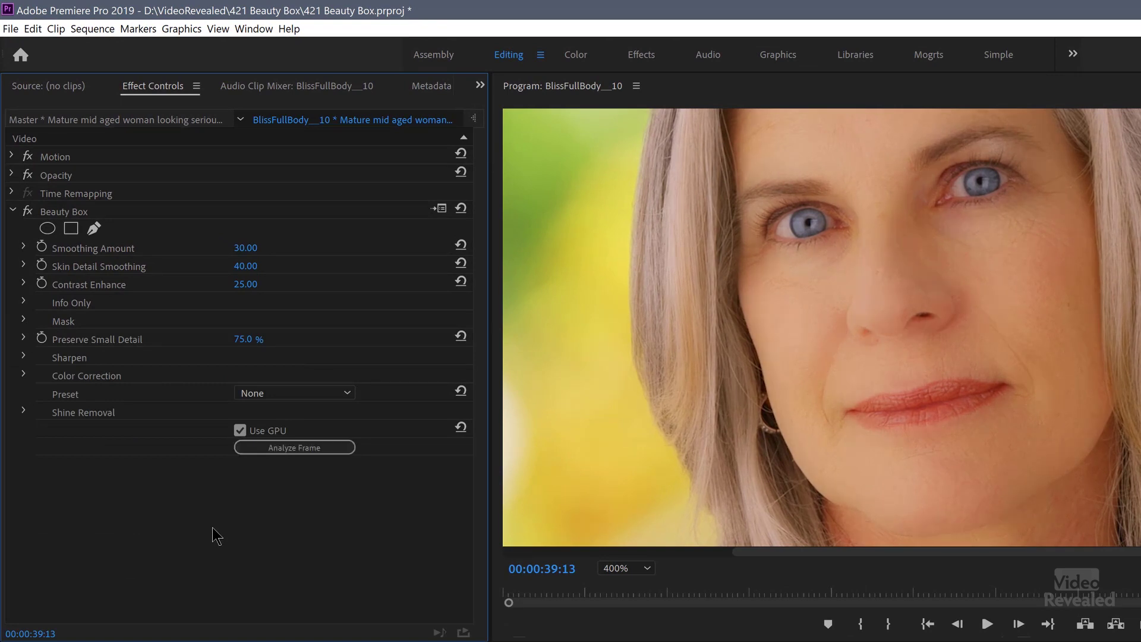
left_click(255, 251)
type("26")
key("Tab")
type("36")
key("Tab")
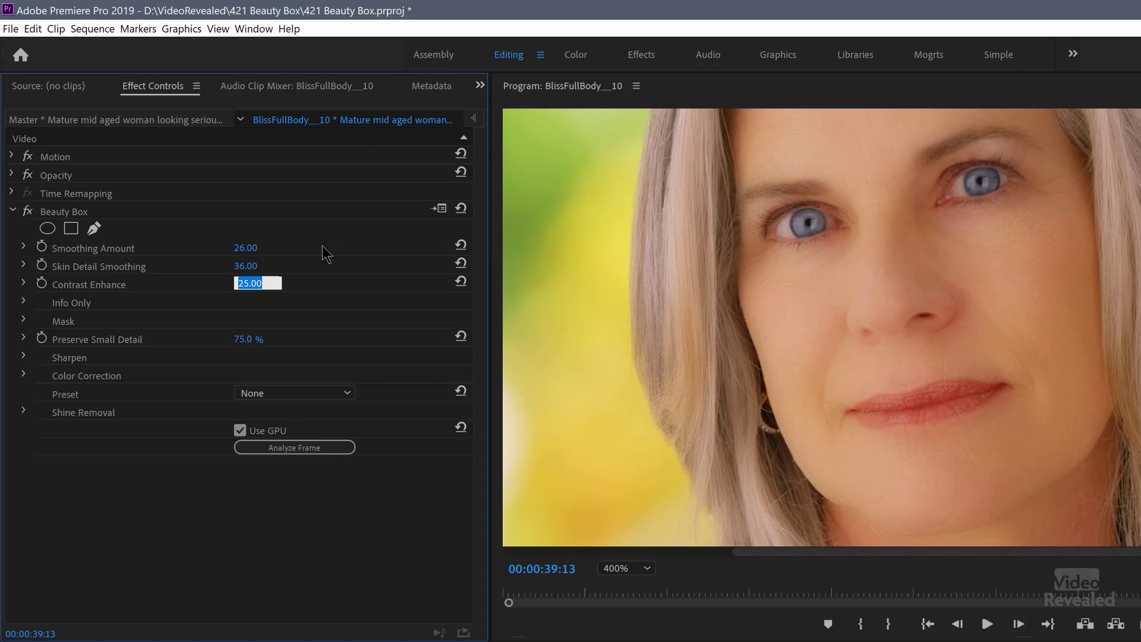
key("Tab")
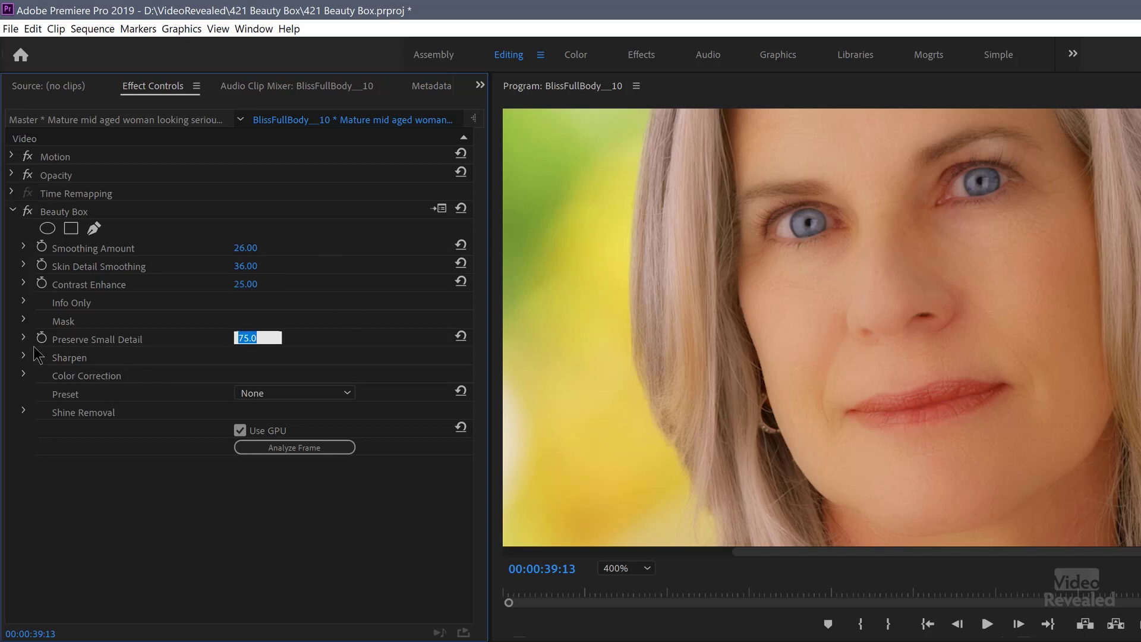
Step: Expand the second clip's Mask settings and turn on Show Mask
left_click(24, 319)
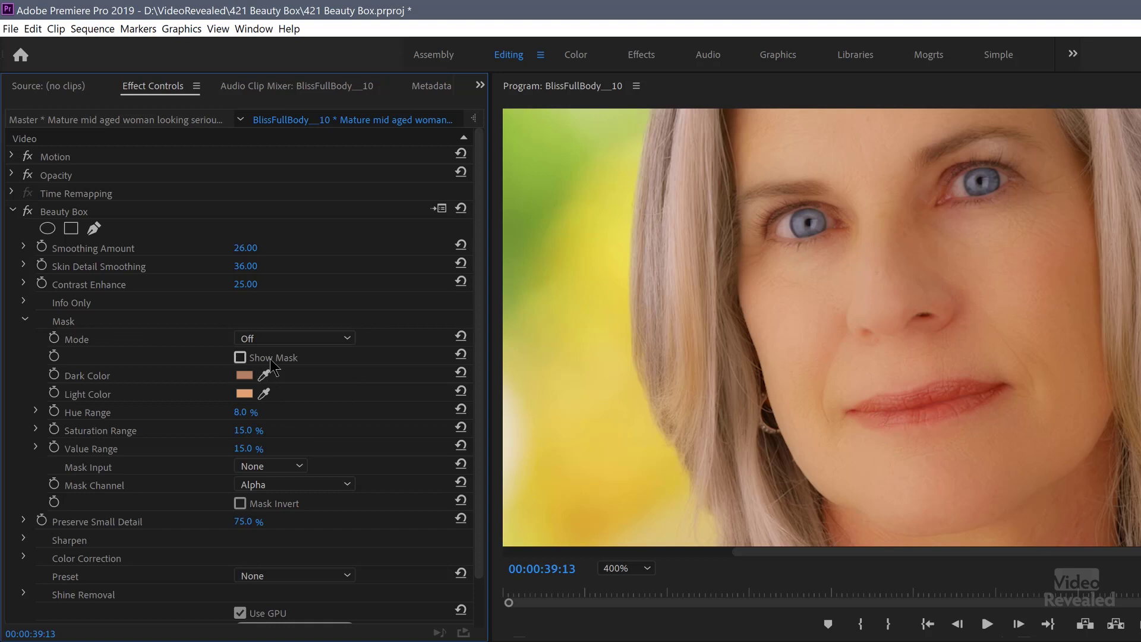
left_click(270, 358)
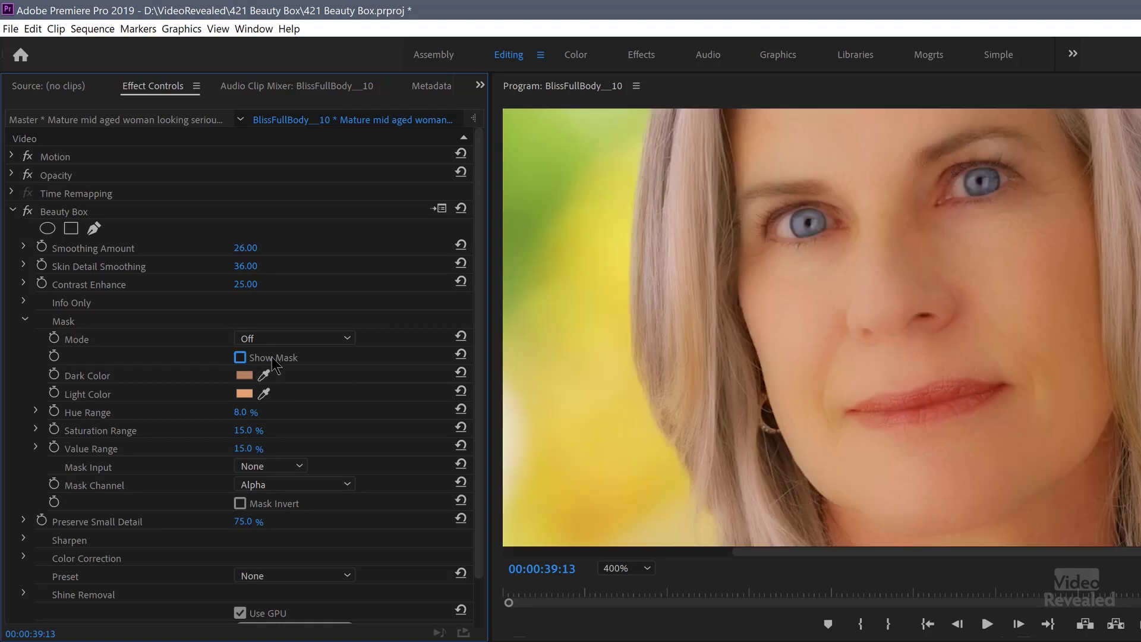
left_click(272, 356)
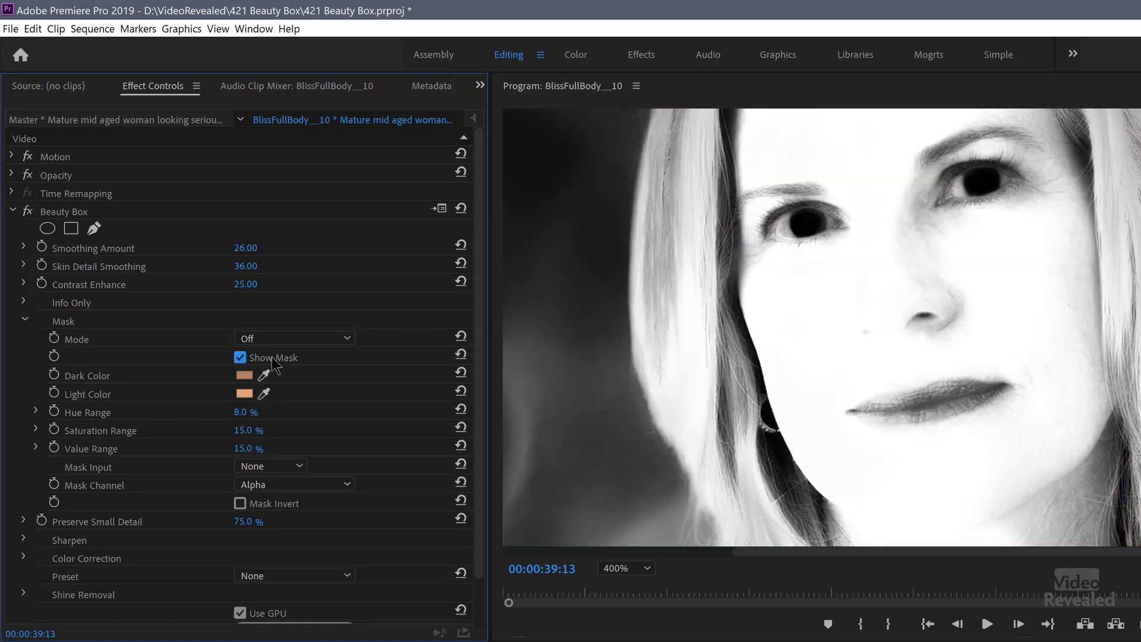
Step: Narrow the mask to Hue Range 3%, Saturation Range 4% and Value Range 8%, and turn off Show Mask
left_click(245, 413)
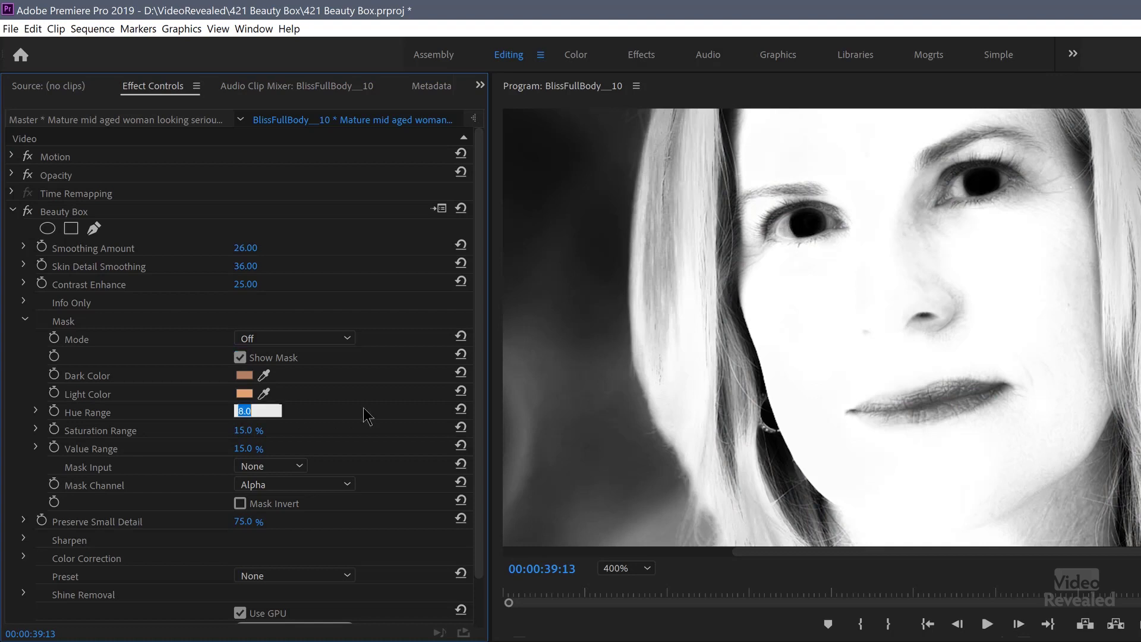
type("3")
key("Tab")
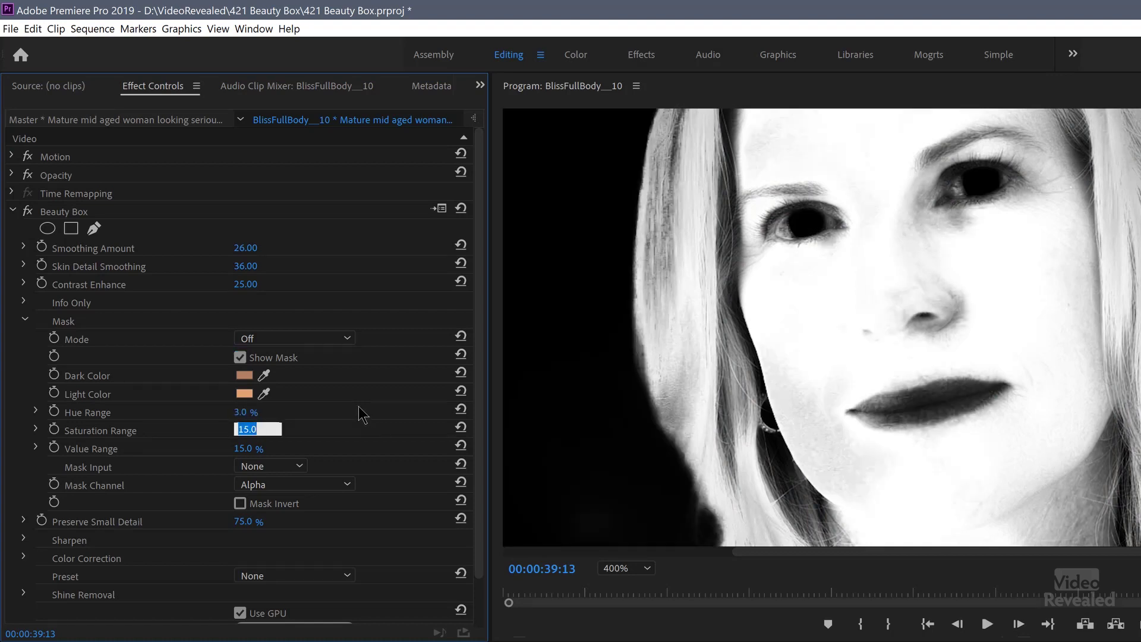
type("4")
key("Tab")
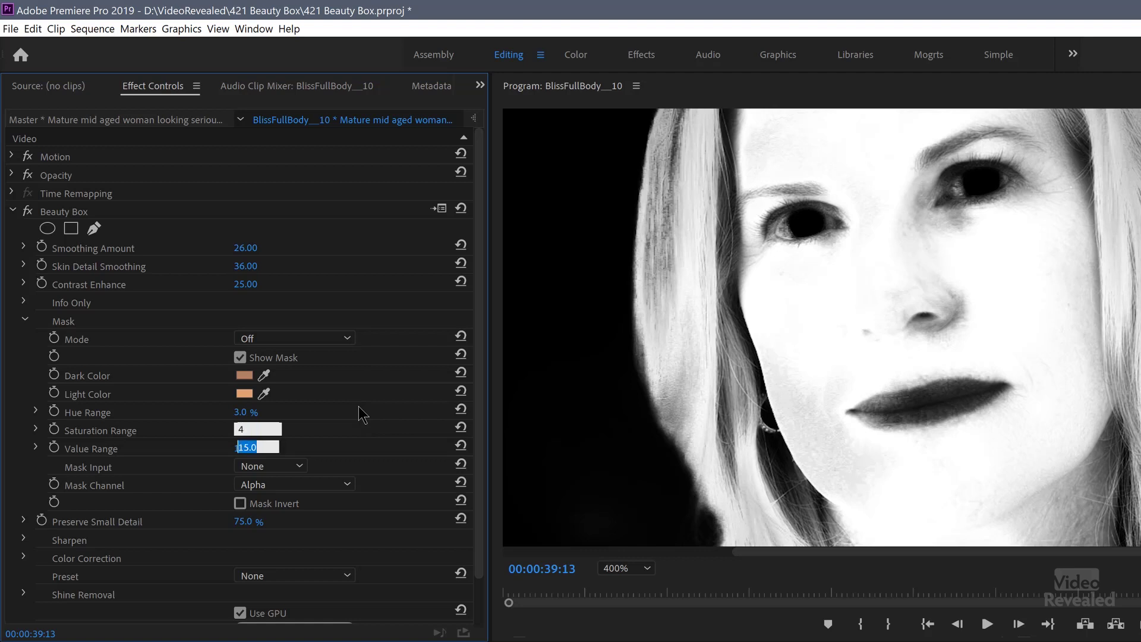
type("8")
key("Return")
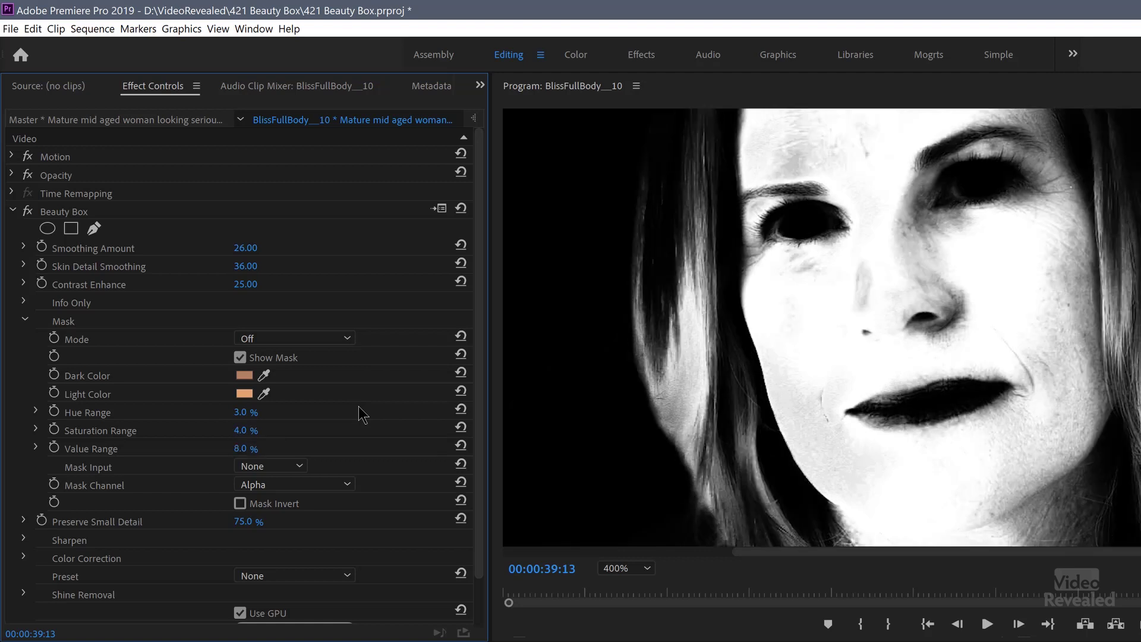
left_click(265, 361)
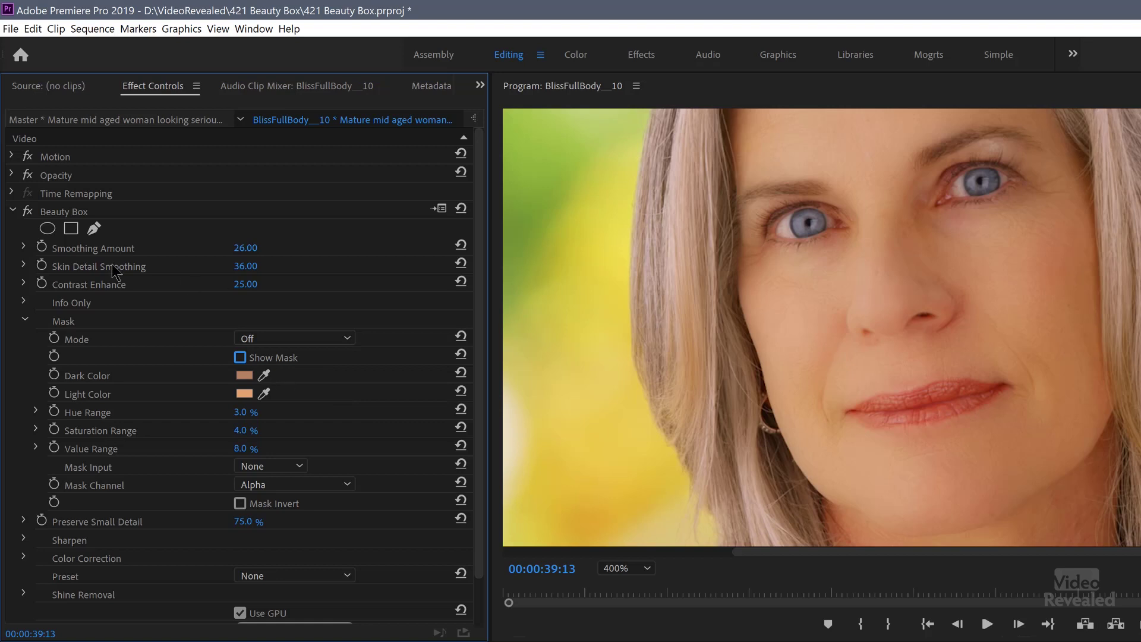
Step: Compare the second clip with Beauty Box off and on, and fit the whole frame in the program preview
left_click(29, 213)
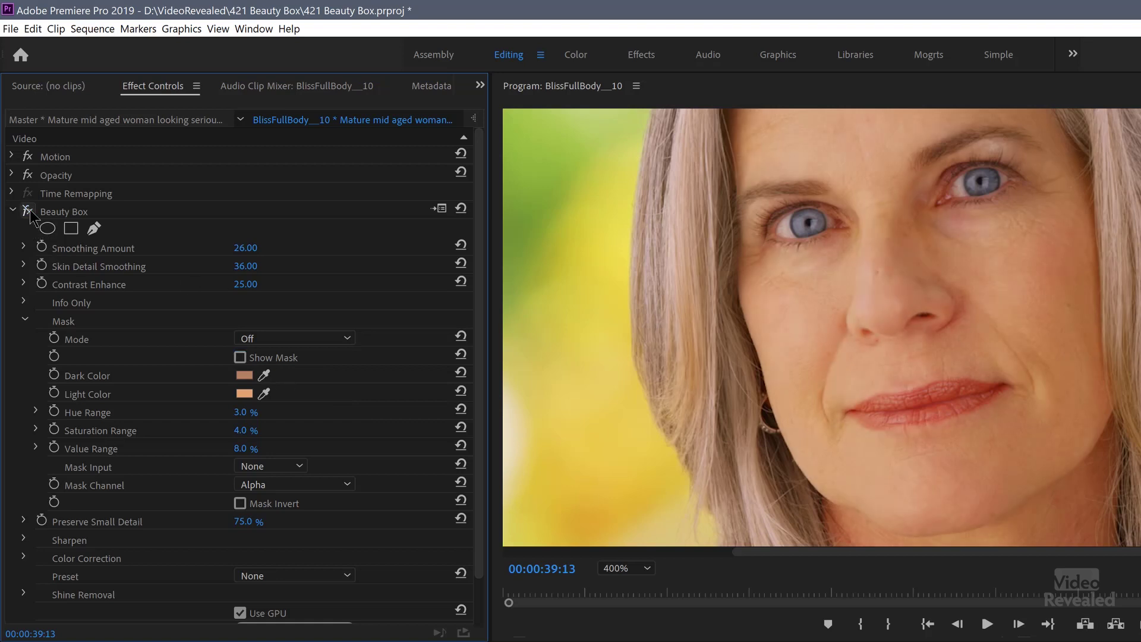
left_click(30, 211)
left_click(637, 571)
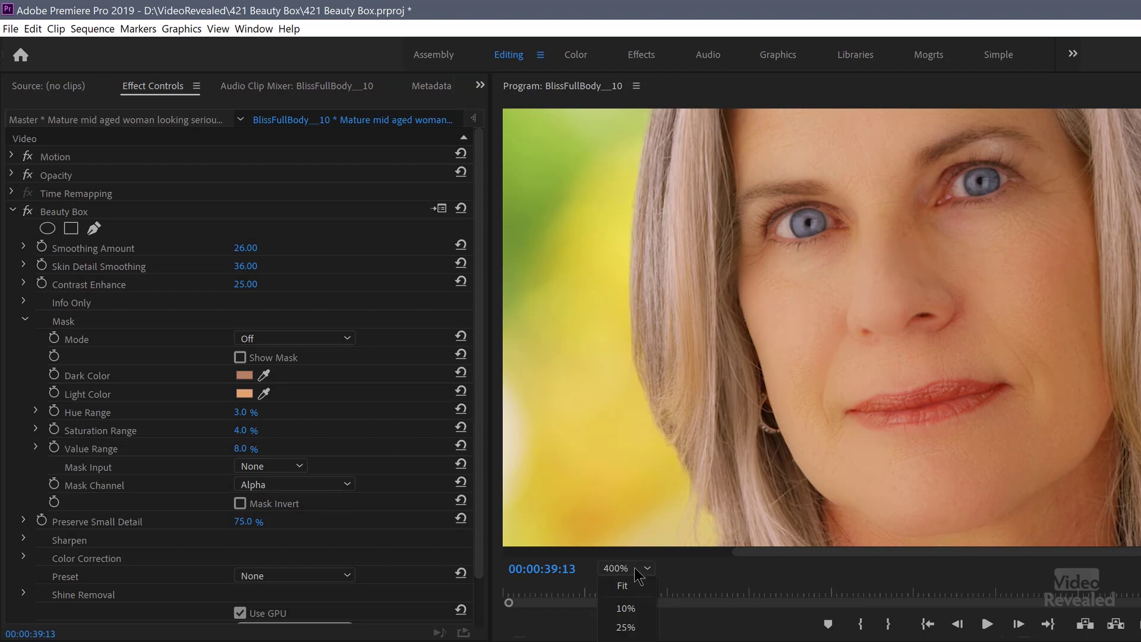
left_click(624, 585)
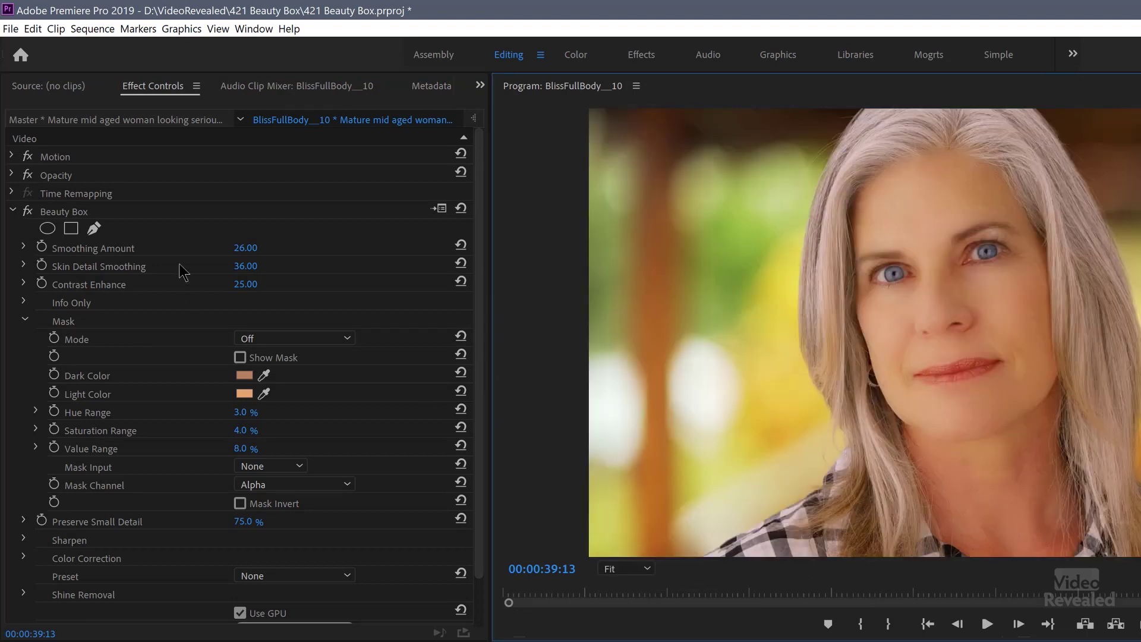
Step: Play the mature-woman clip from 00:00:30:29 in the maximized program preview, and review the first clip from the sequence start, stopping at 00:00:03:15
left_click(23, 212)
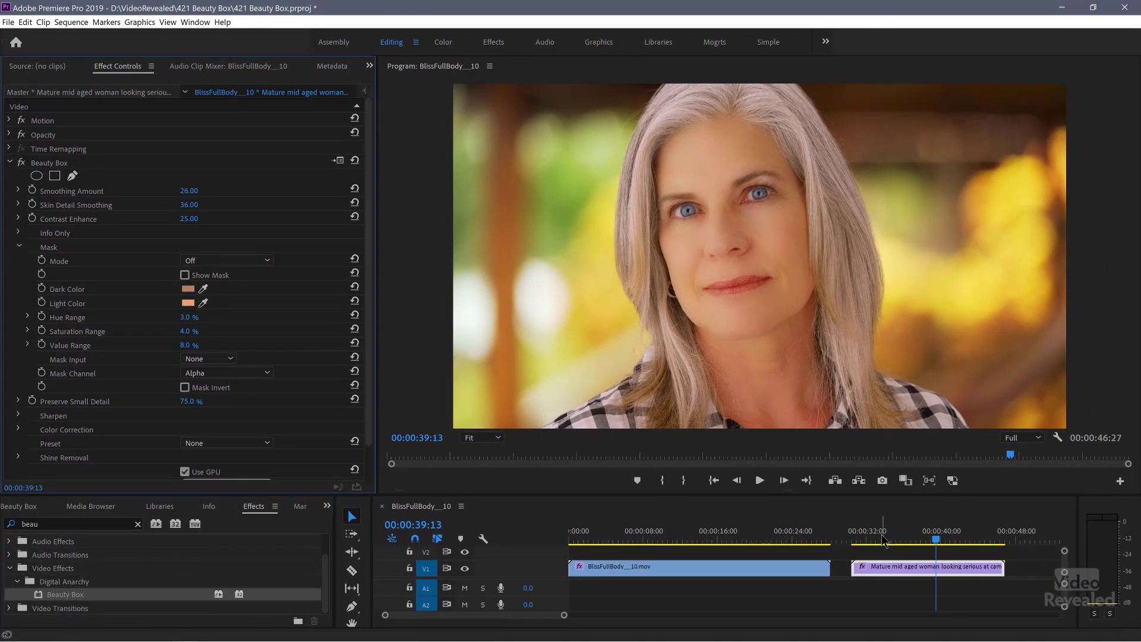
left_click(868, 541)
left_click_drag(868, 541, 859, 542)
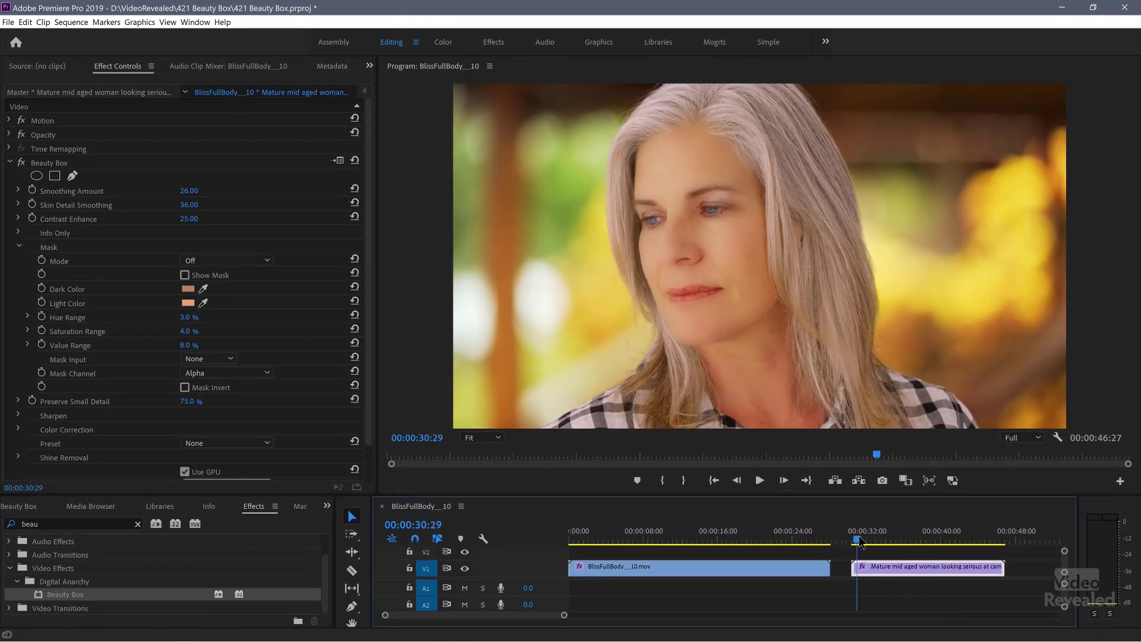
key("grave")
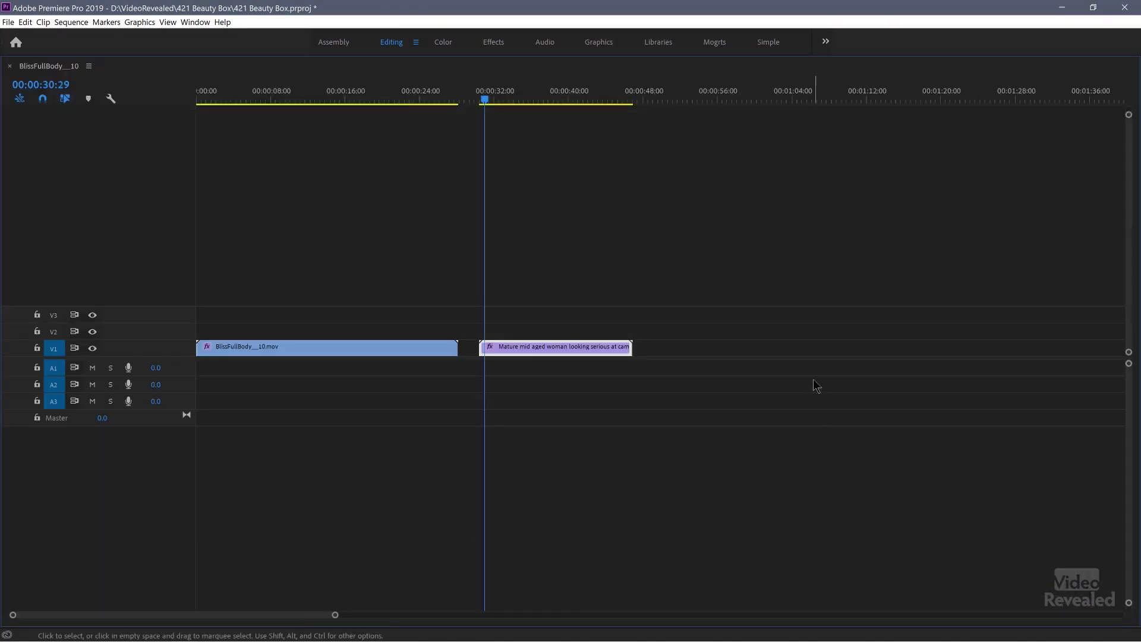
key("grave")
key("grave")
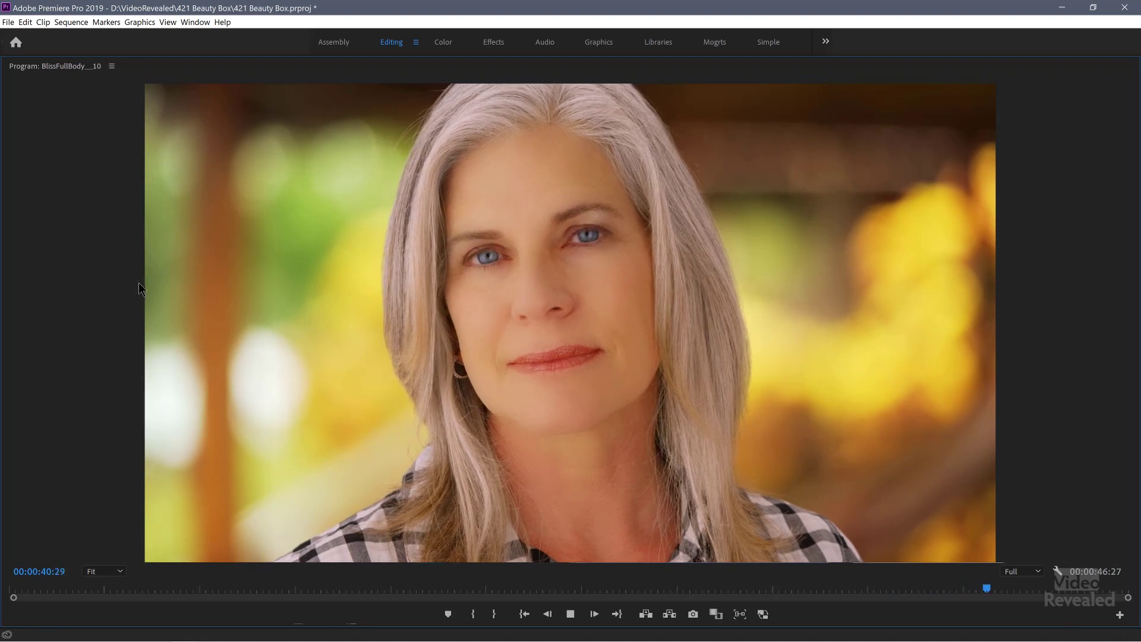
key("Home")
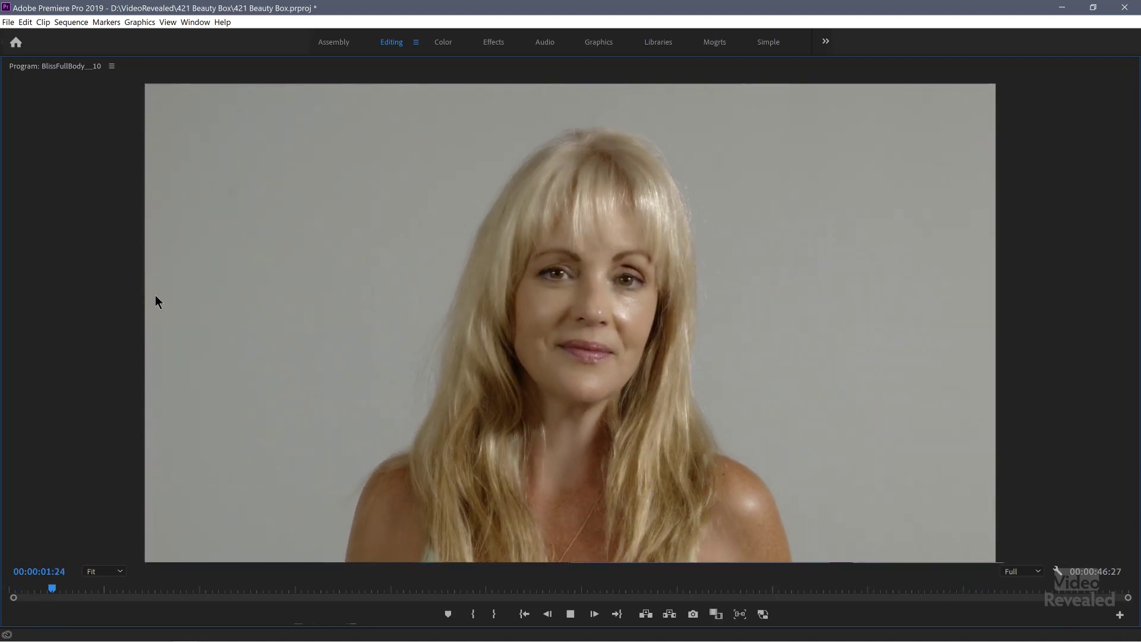
key("space")
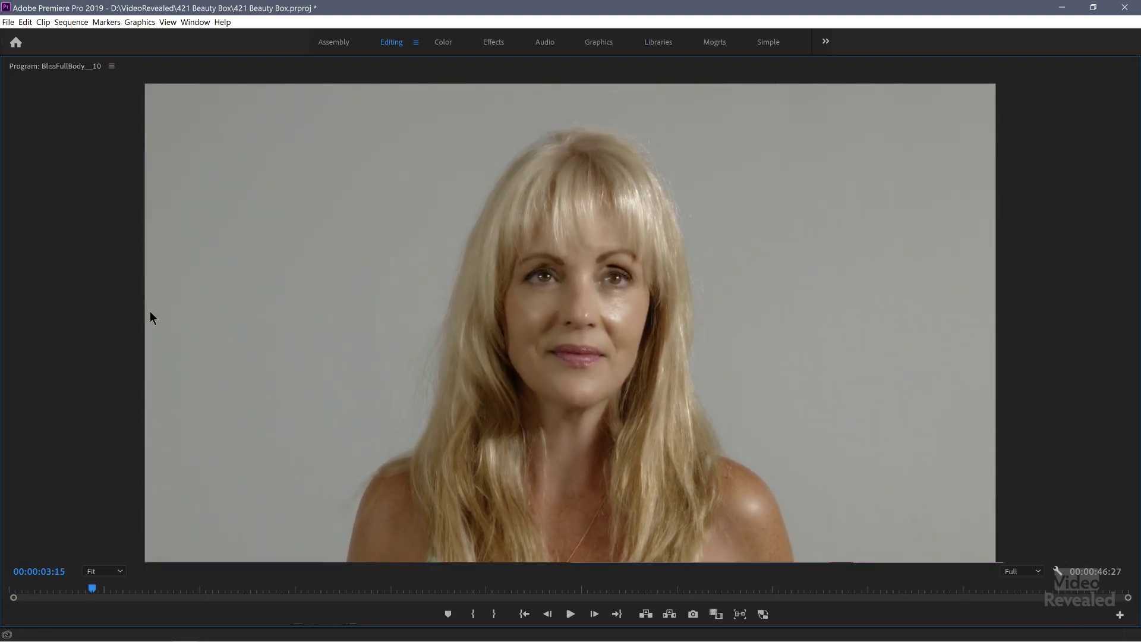